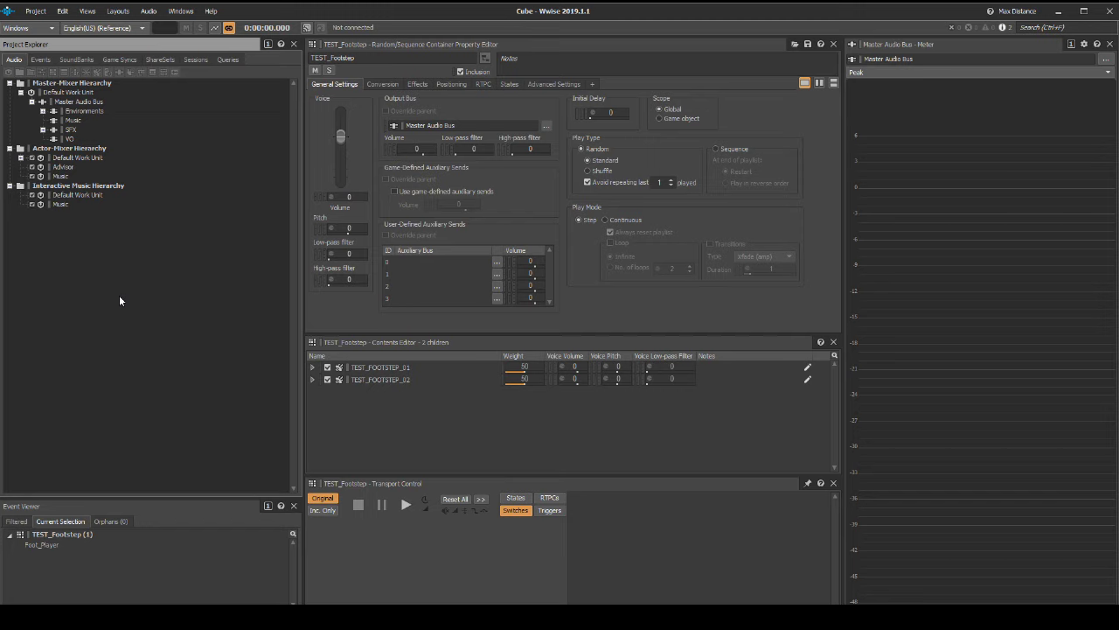
# - Enable game-defined auxiliary sends on TEST_Footstep and TEST_VOCAL_01 in Placeholder_TEST
pyautogui.click(21, 159)
pyautogui.click(84, 252)
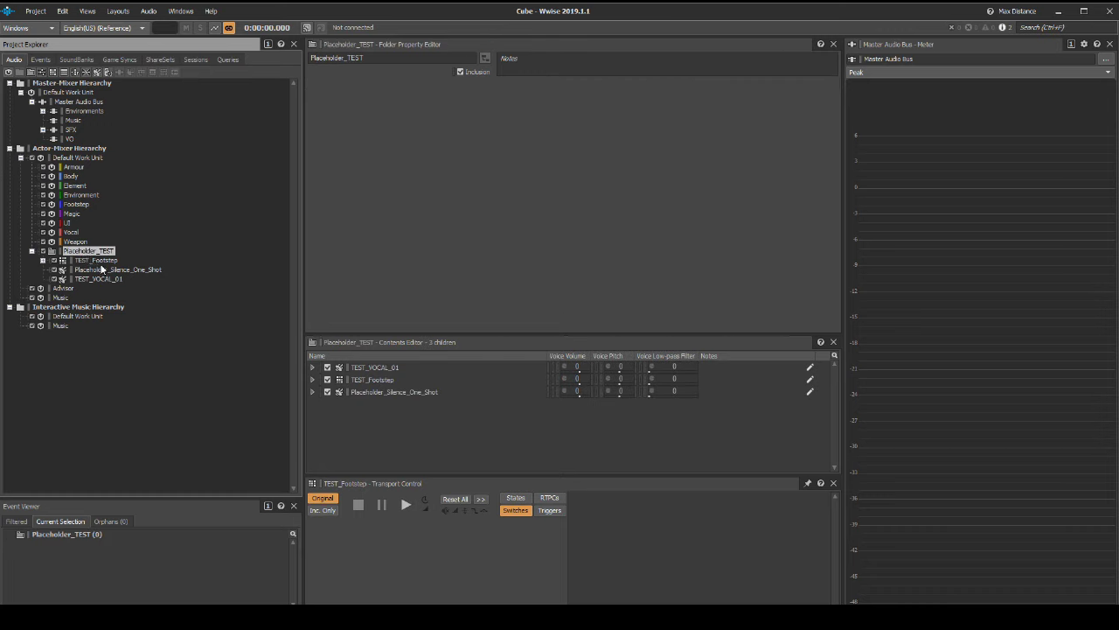
pyautogui.click(98, 261)
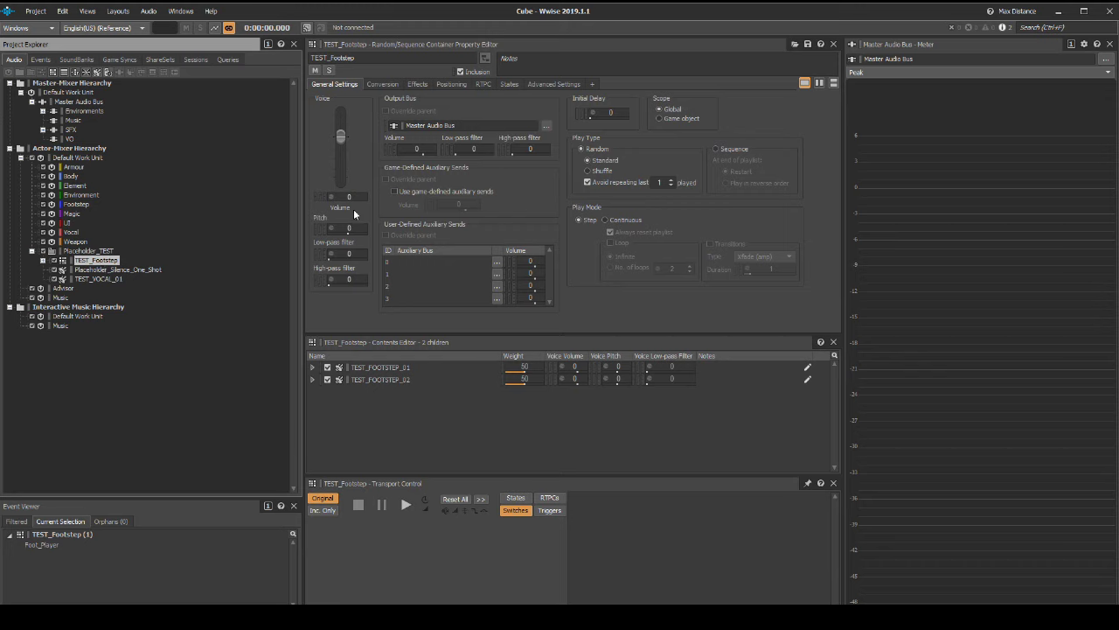
pyautogui.click(394, 192)
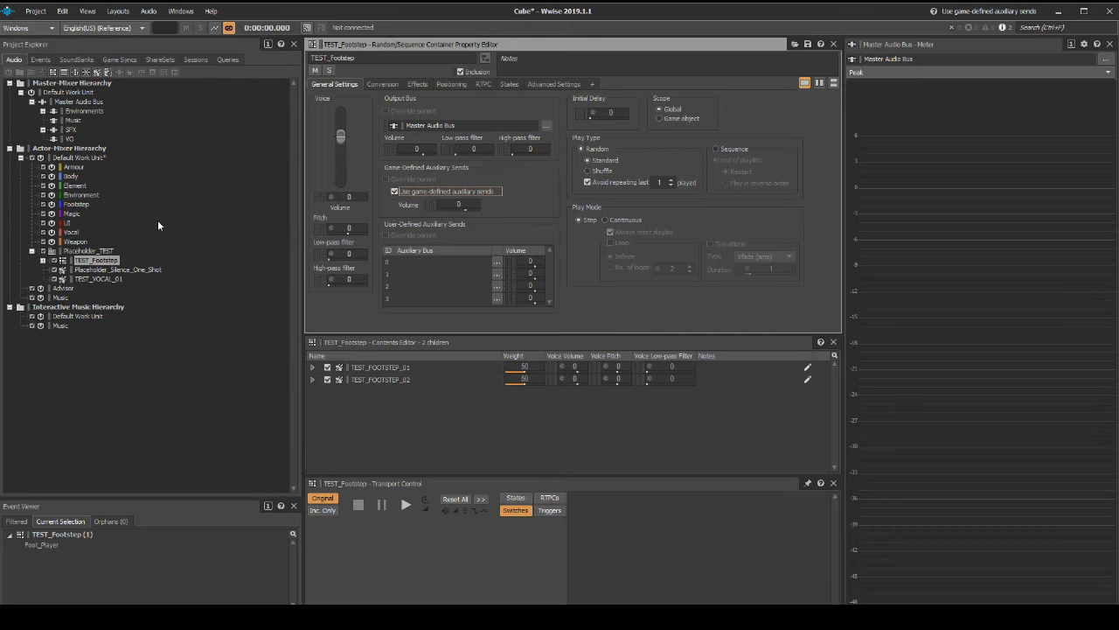
pyautogui.click(118, 279)
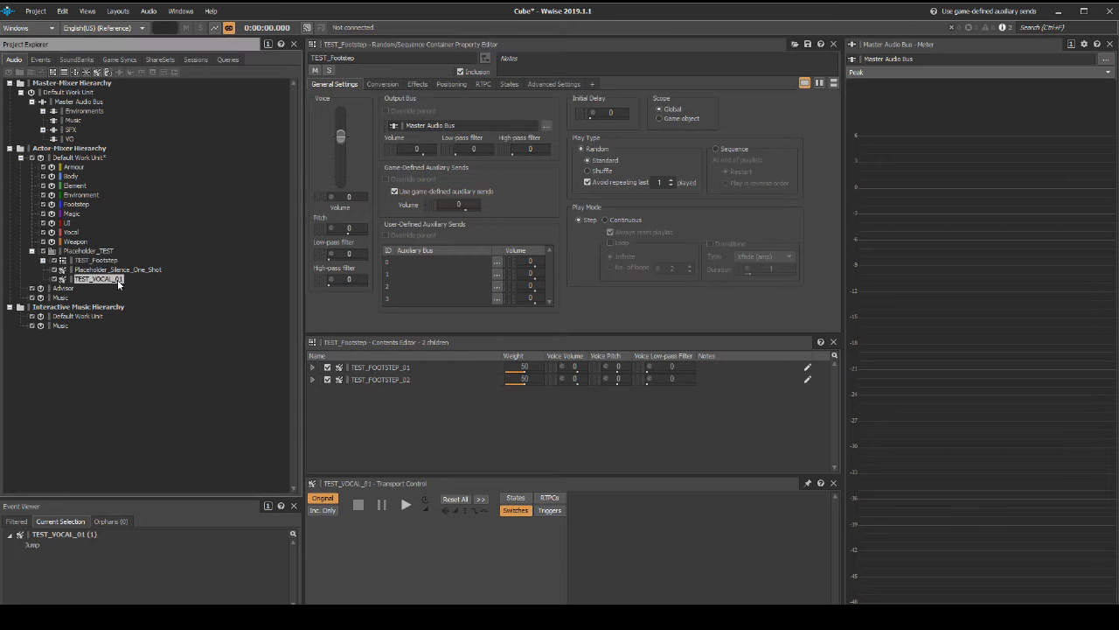
pyautogui.click(394, 192)
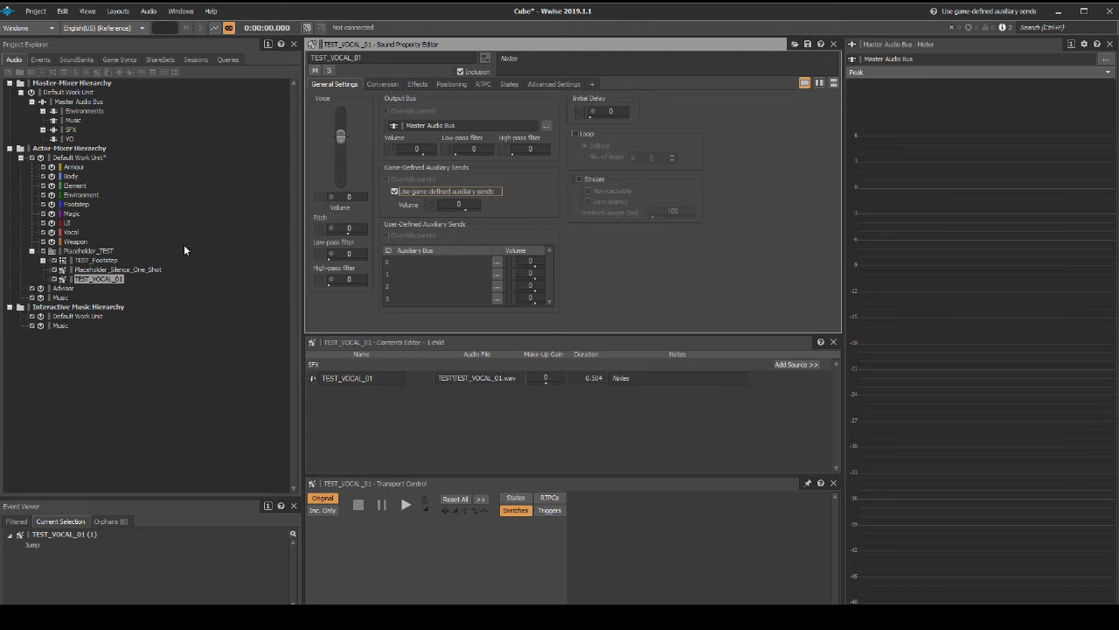
# - Generate the Main SoundBank from the SoundBank layout and save the Cube project
pyautogui.click(120, 11)
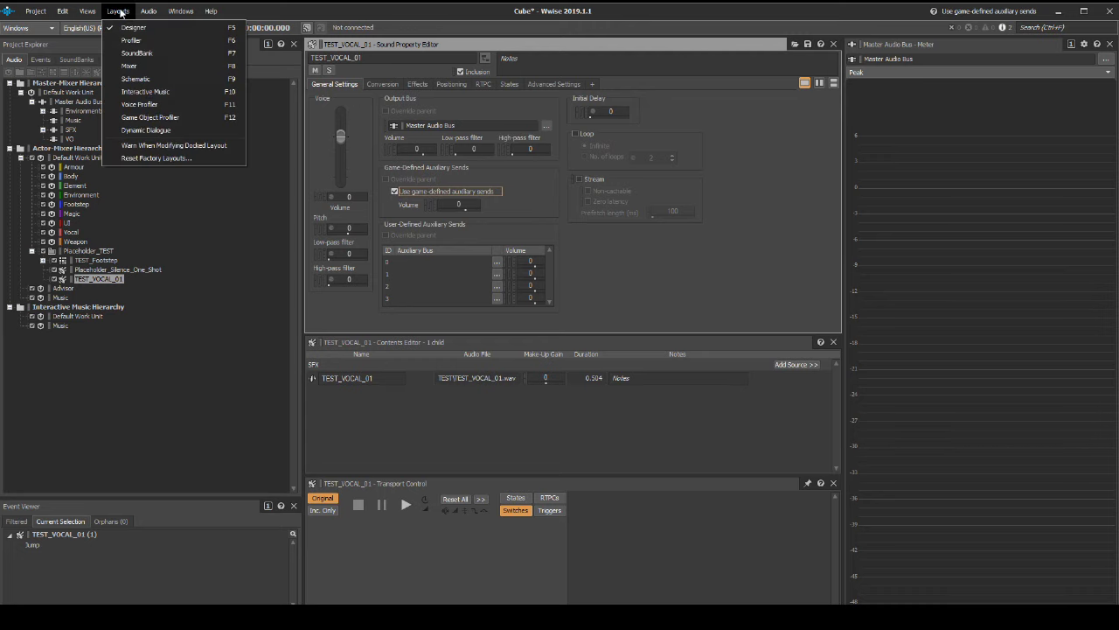
pyautogui.click(137, 54)
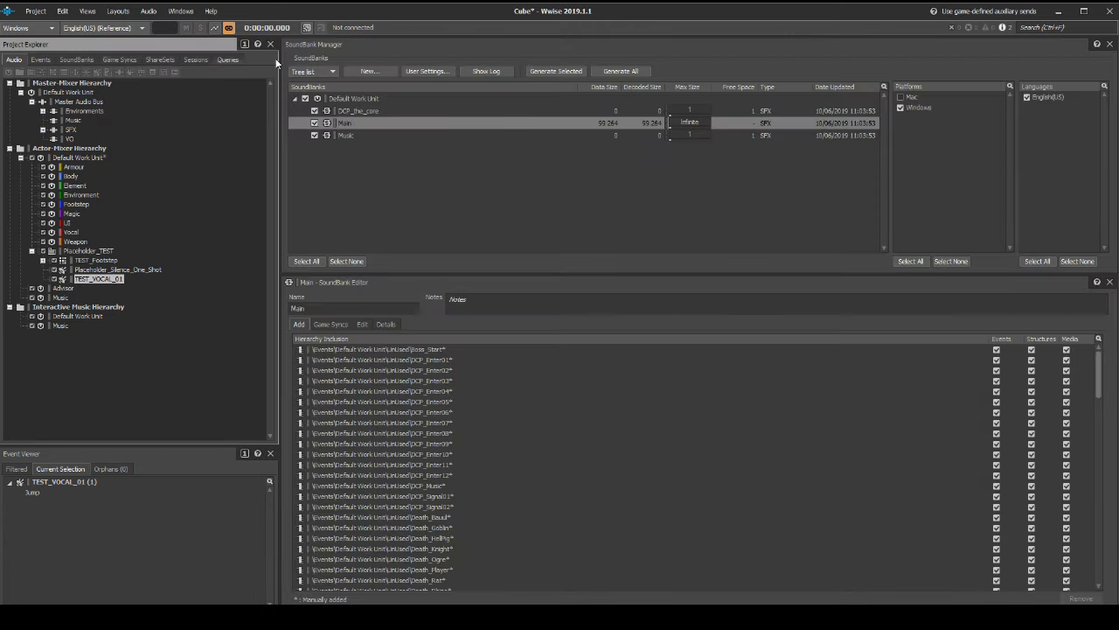
pyautogui.click(557, 71)
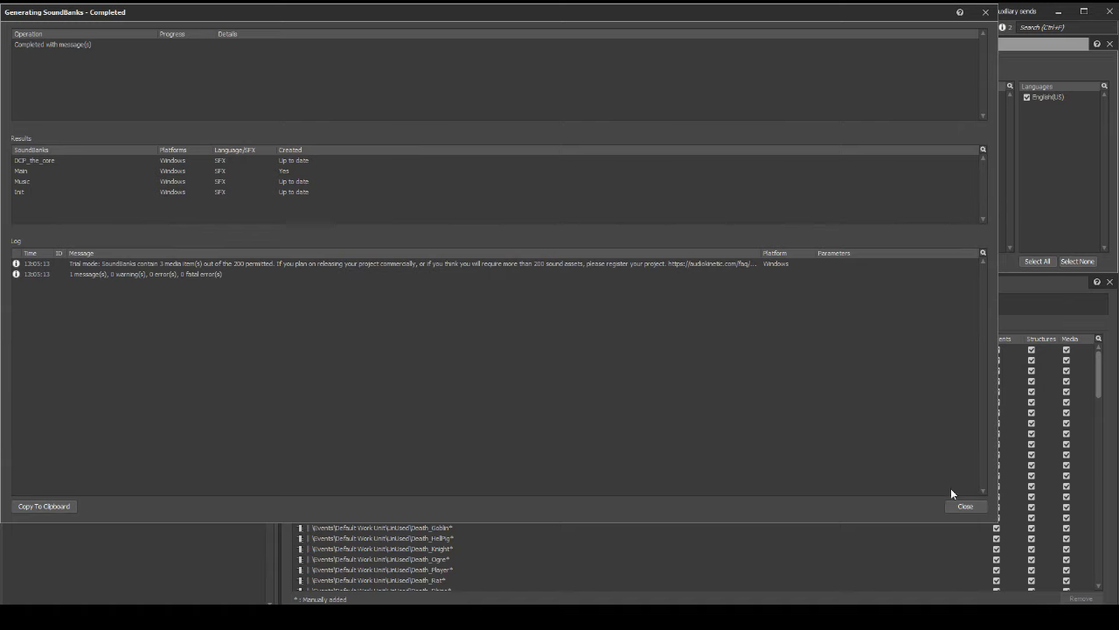
pyautogui.click(965, 506)
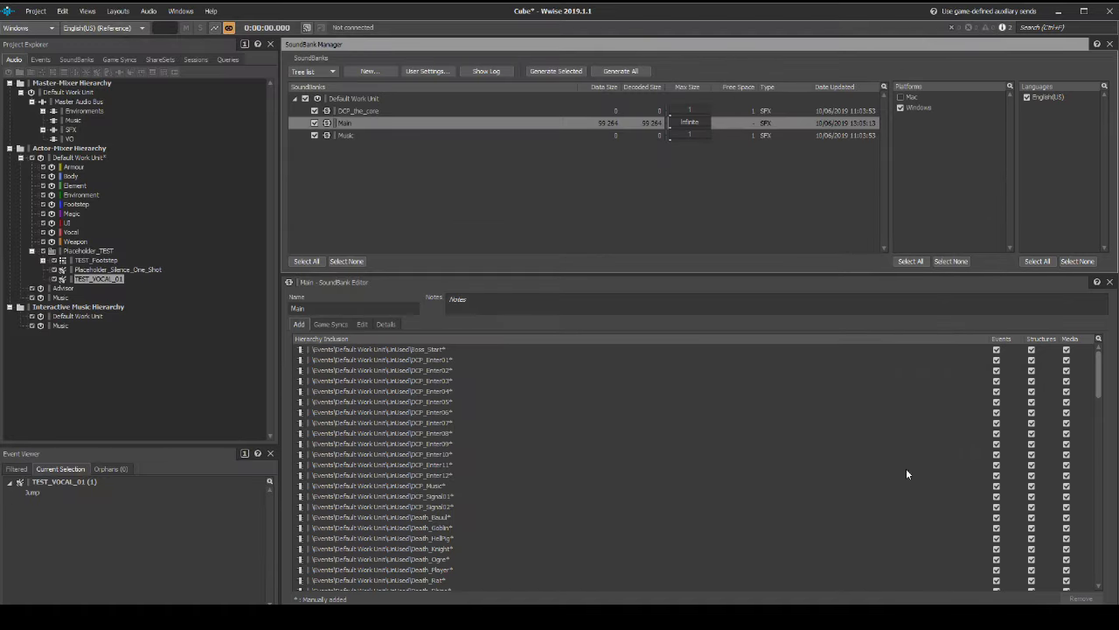
pyautogui.click(47, 12)
pyautogui.click(49, 58)
# - Walk from the metl3 doorway through the corridor into the stairwell room to hear the sound
pyautogui.press('w')
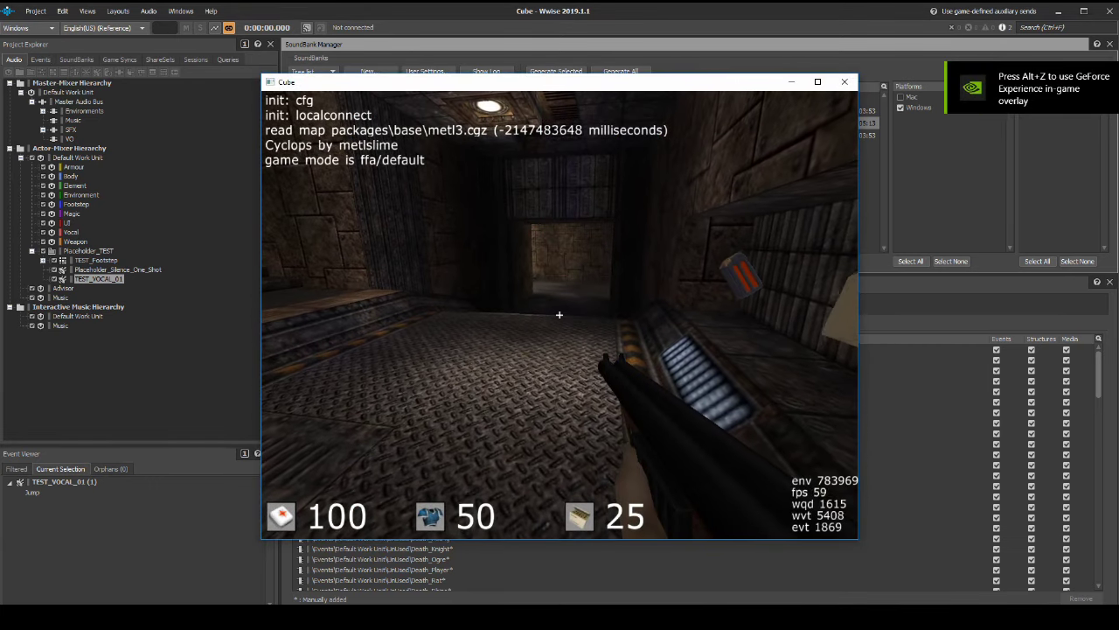
pyautogui.press('w')
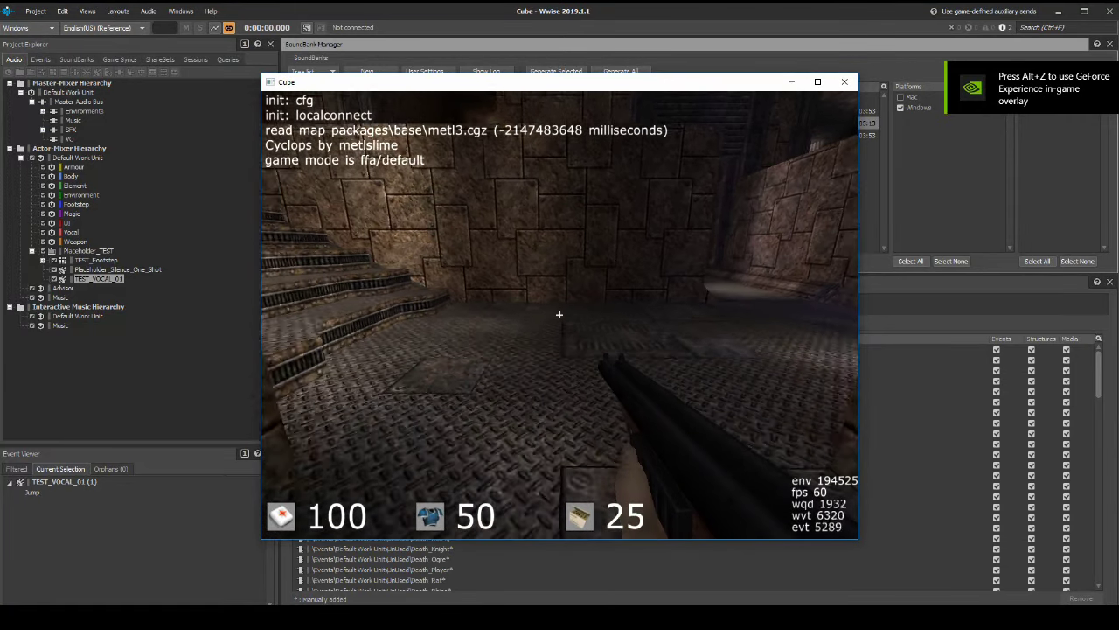
pyautogui.press('w')
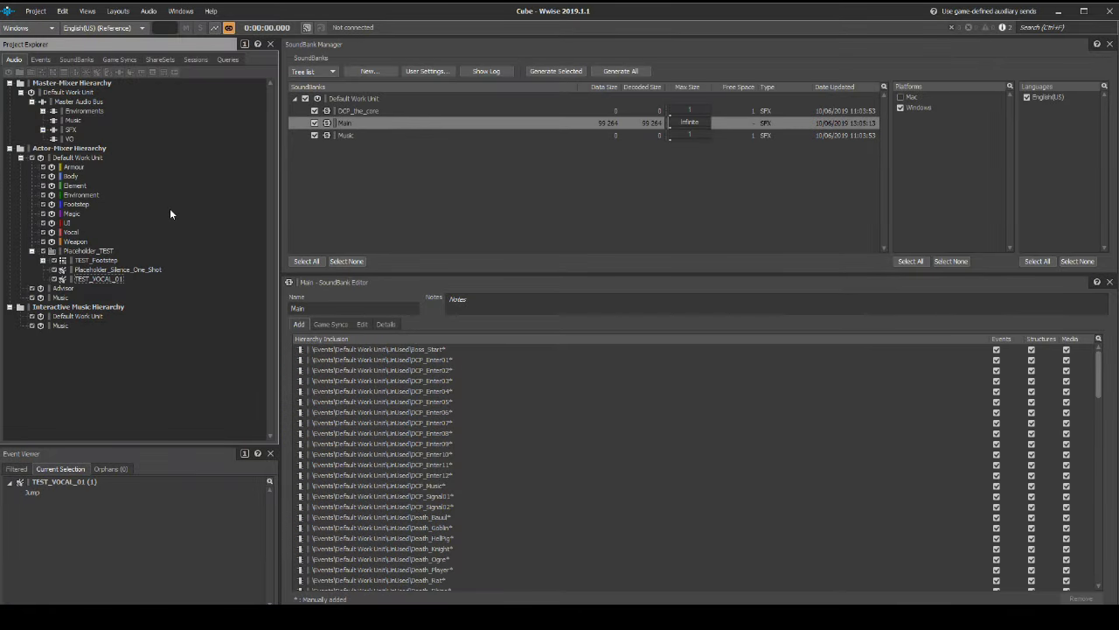
# - Rename the env_ RoomVerb ShareSets to REV_ENV_1_Room_Small through REV_ENV_4_Corridor
pyautogui.press('F5')
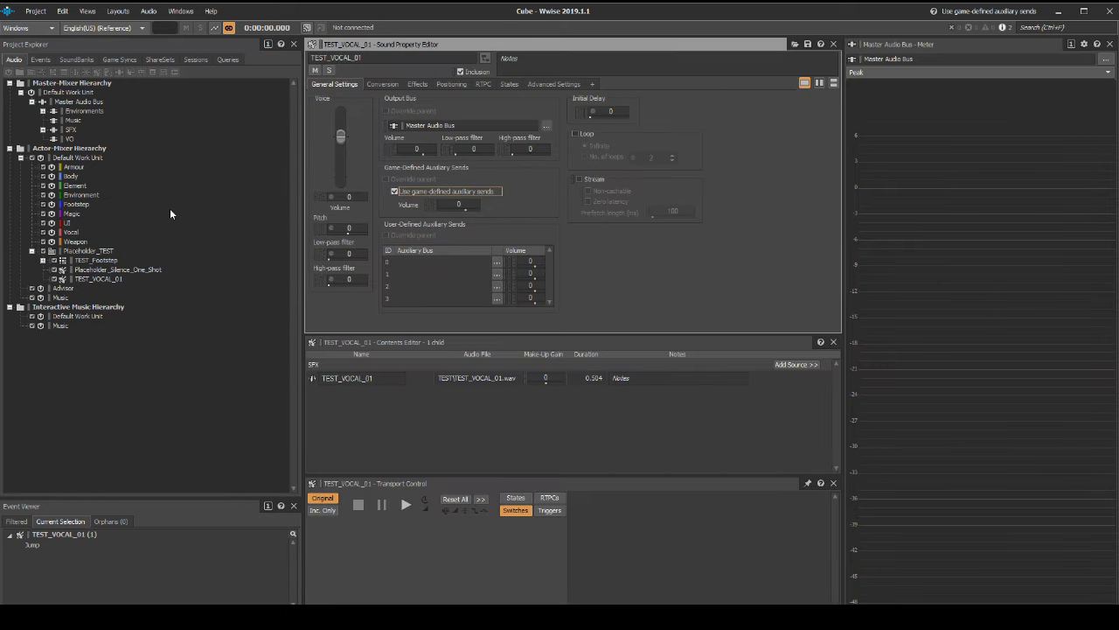
pyautogui.click(160, 59)
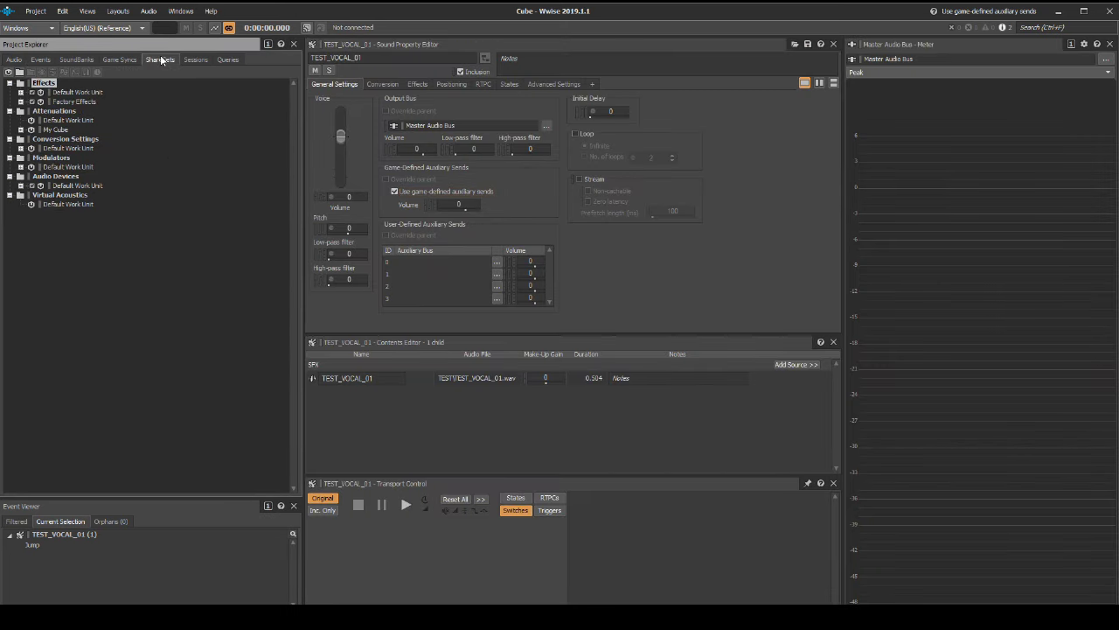
pyautogui.click(21, 92)
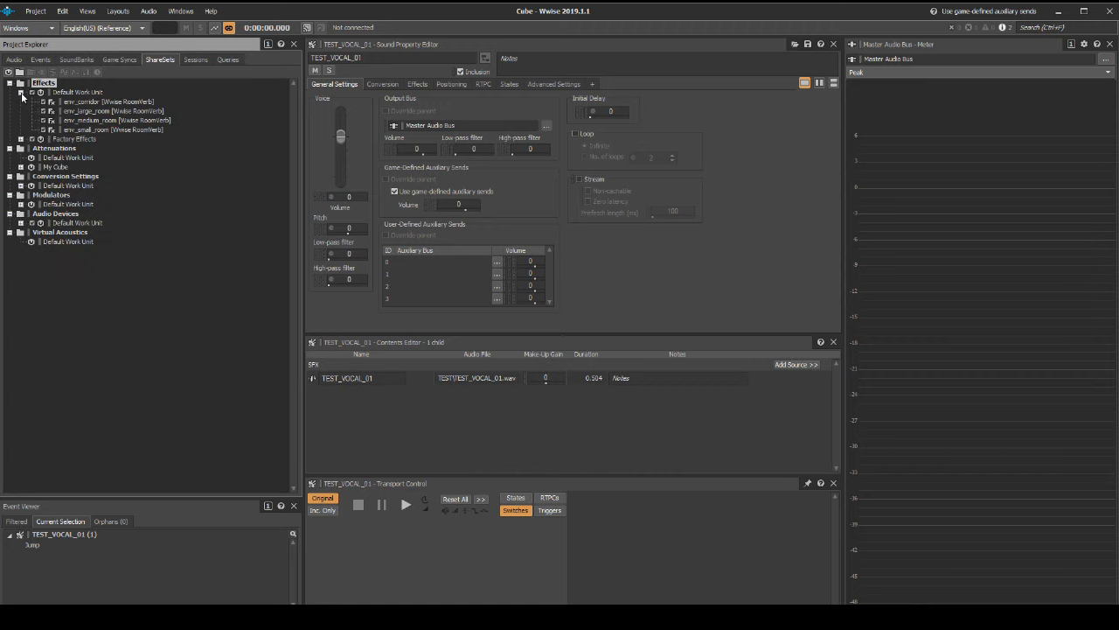
pyautogui.click(75, 104)
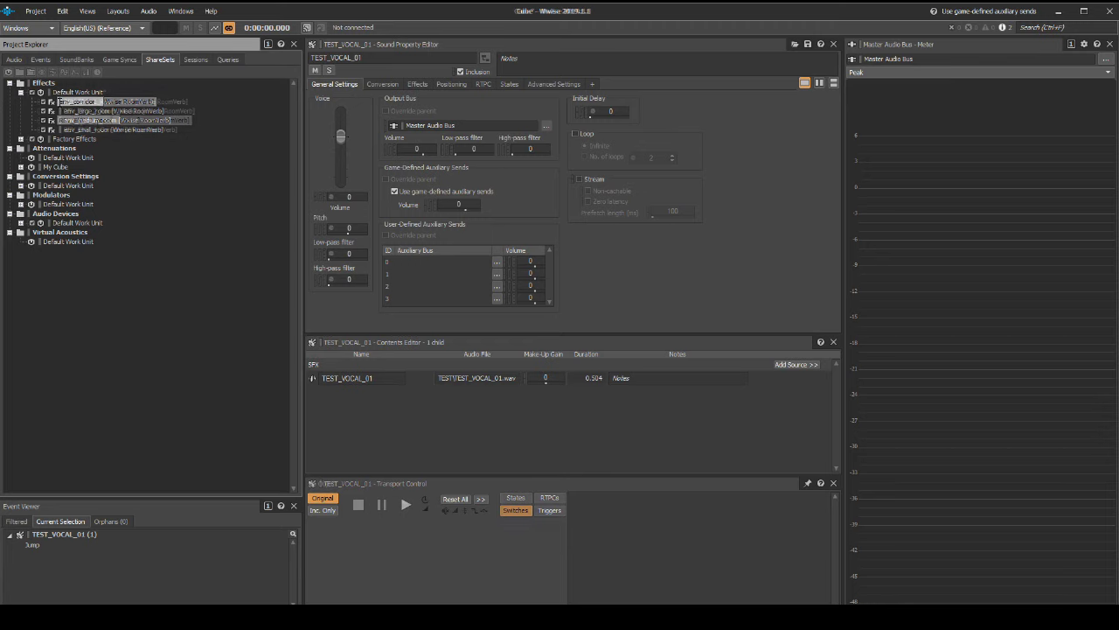
pyautogui.press('F2')
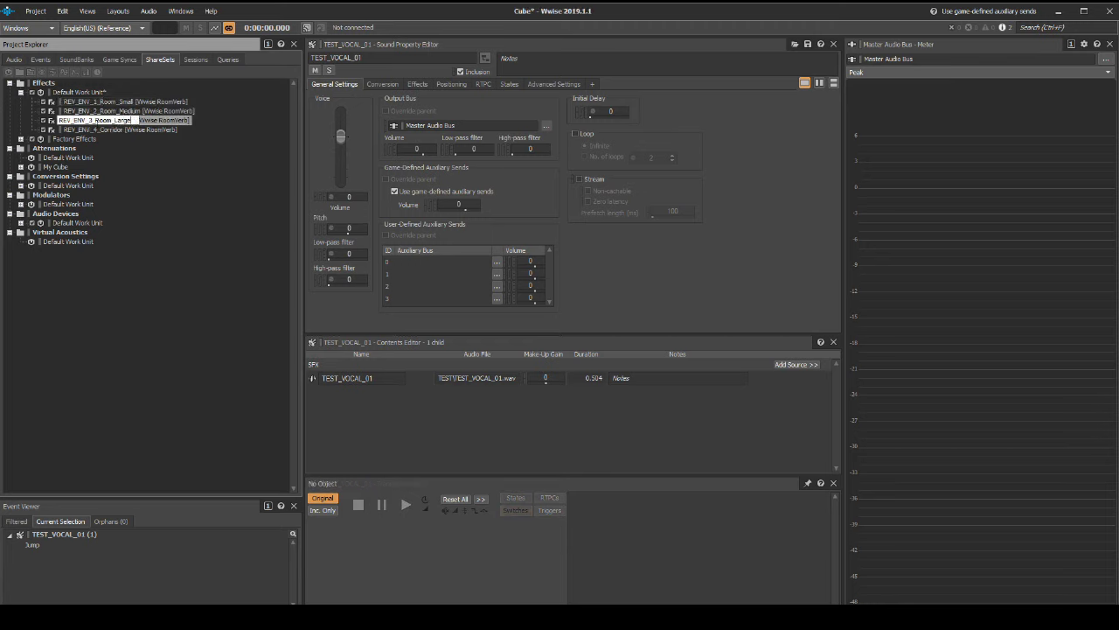
pyautogui.press('Return')
pyautogui.click(146, 131)
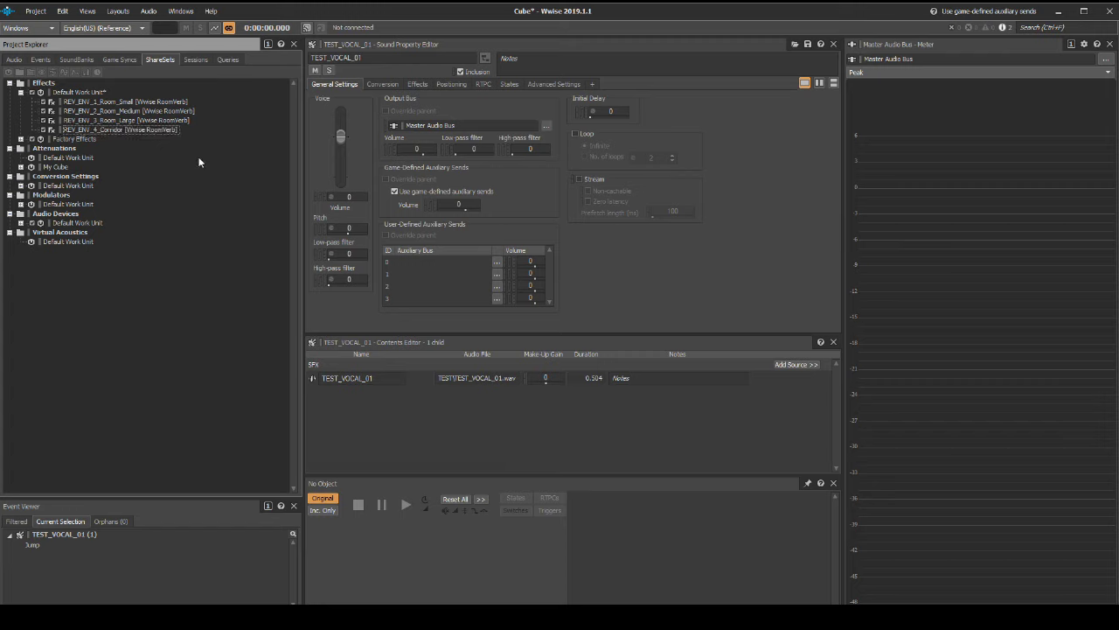
# - Copy the REV_ENV_3_Room_Large effect and paste it into the effects Default Work Unit
pyautogui.click(172, 121)
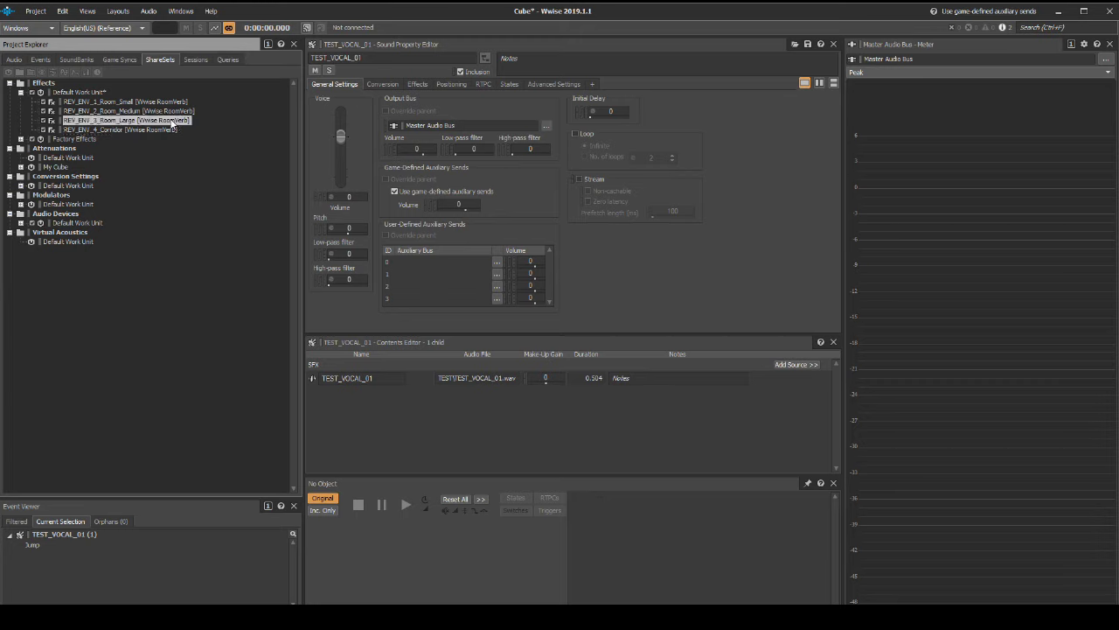
pyautogui.rightClick(172, 123)
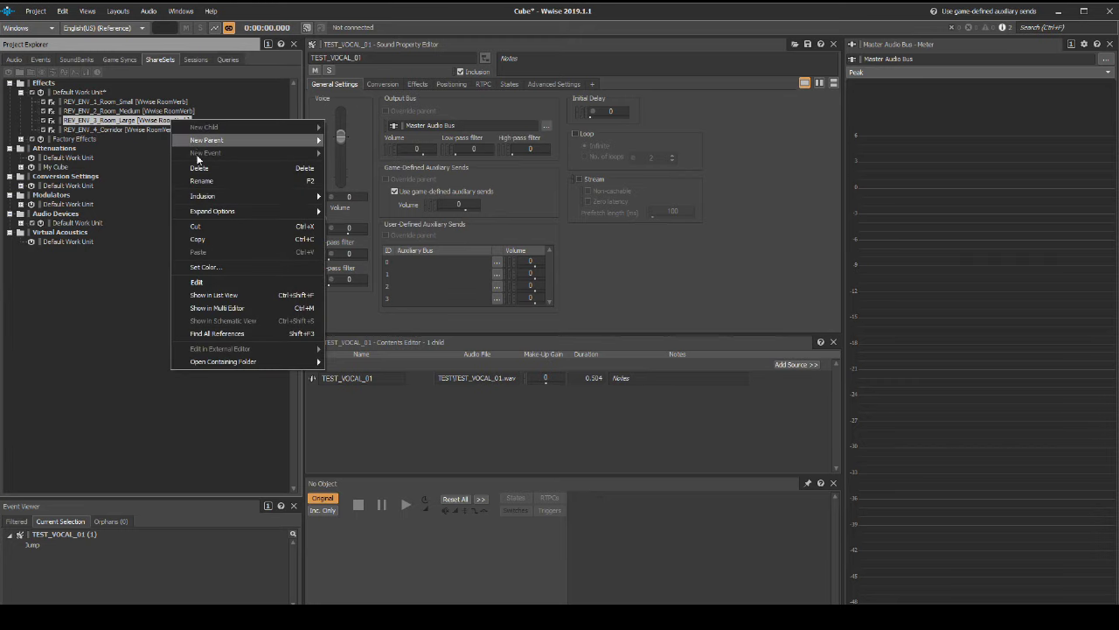
pyautogui.click(201, 243)
pyautogui.click(88, 93)
pyautogui.rightClick(88, 94)
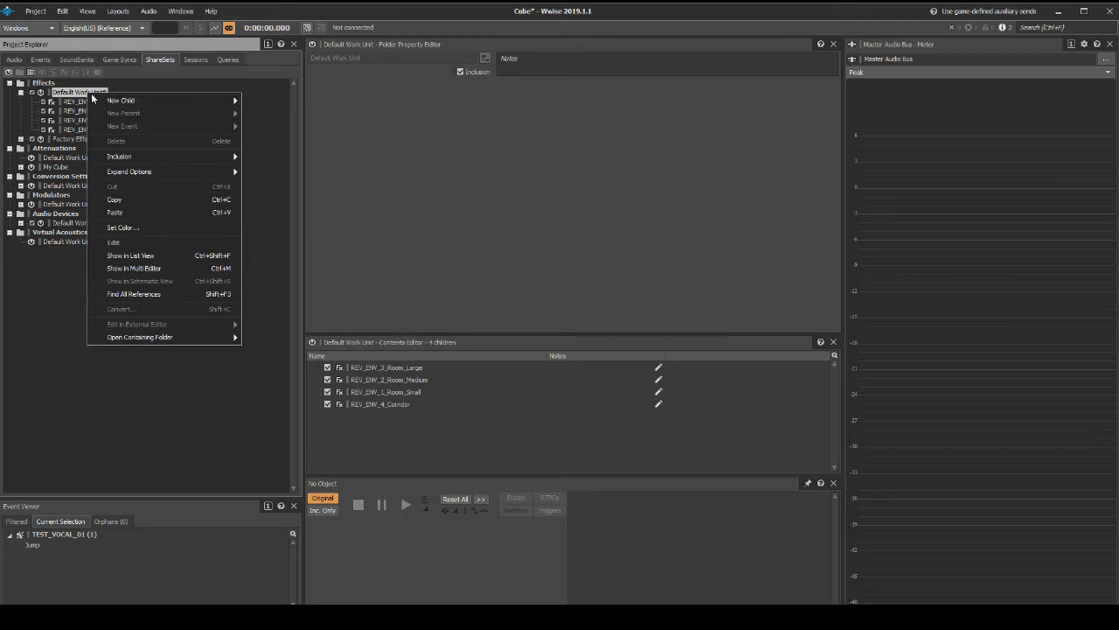
pyautogui.click(127, 213)
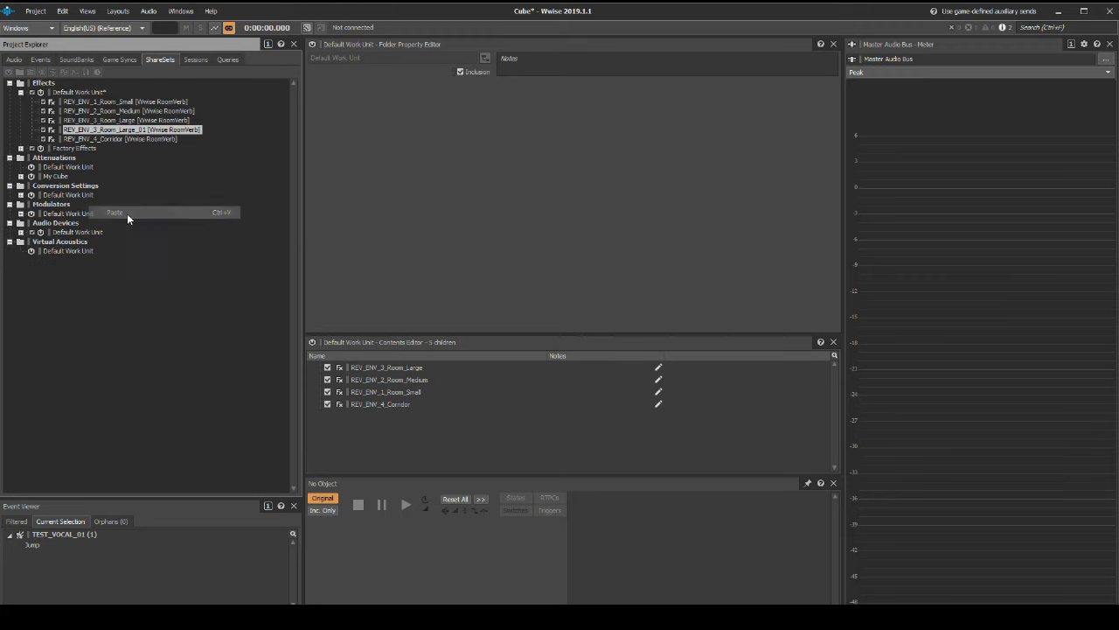
# - Rename the pasted copy to REV_ENV_5_Outside
pyautogui.click(168, 131)
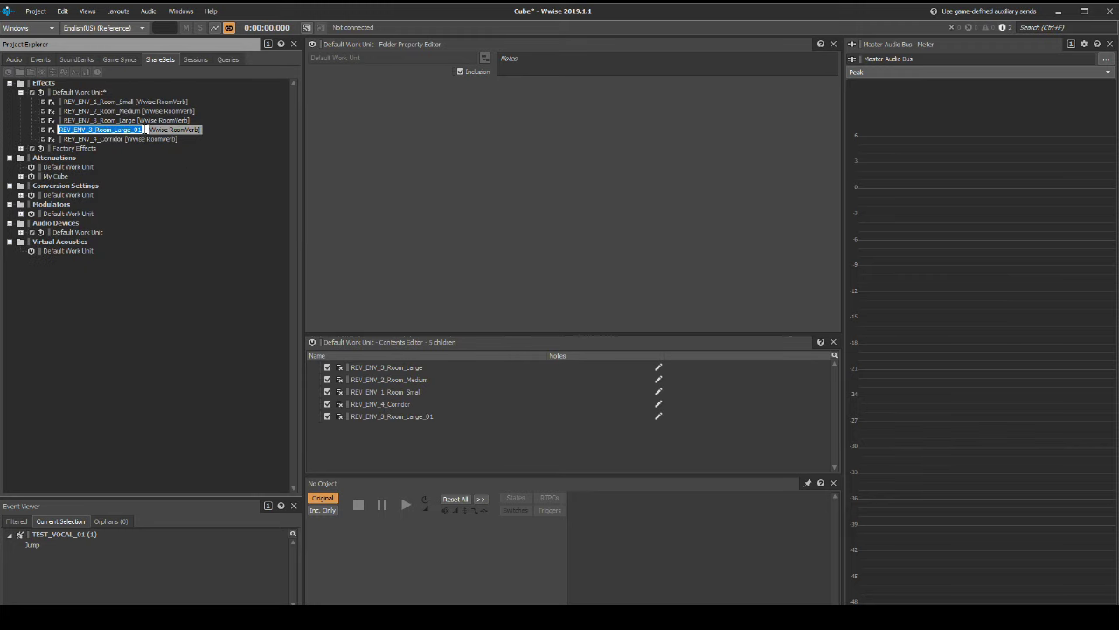
pyautogui.moveTo(140, 130); pyautogui.dragTo(90, 130)
pyautogui.write('5_Outside')
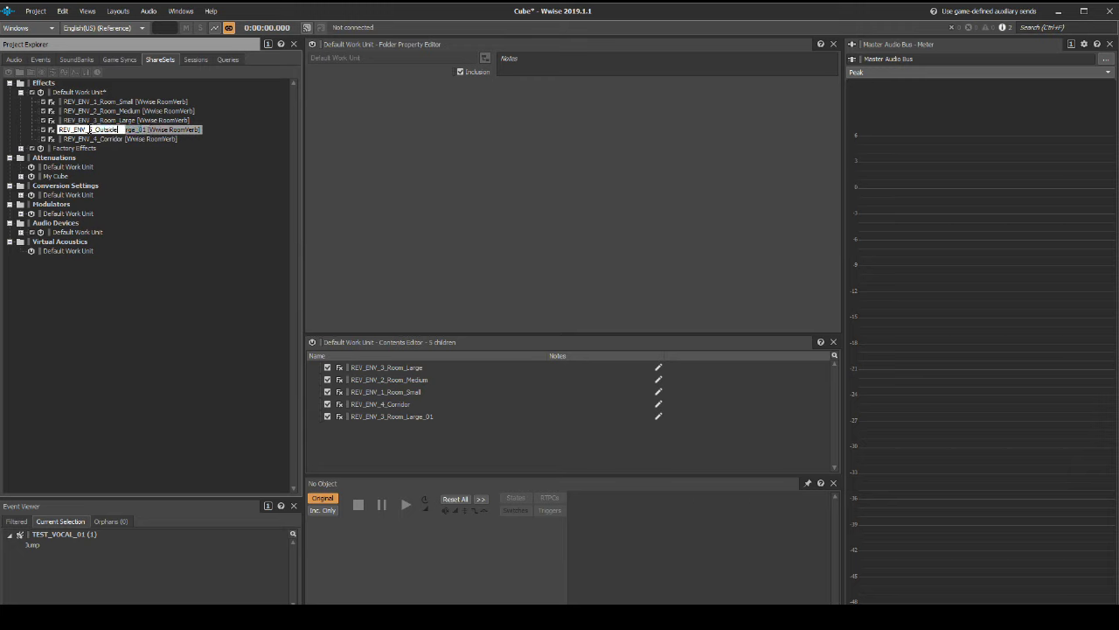
pyautogui.press('Return')
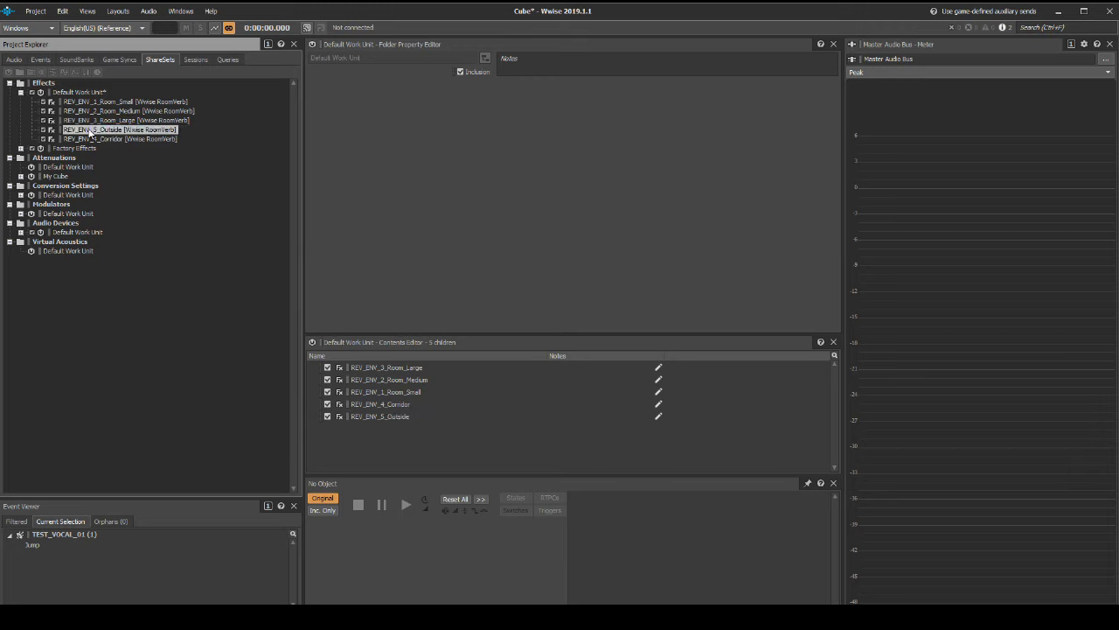
pyautogui.click(22, 93)
pyautogui.click(22, 93)
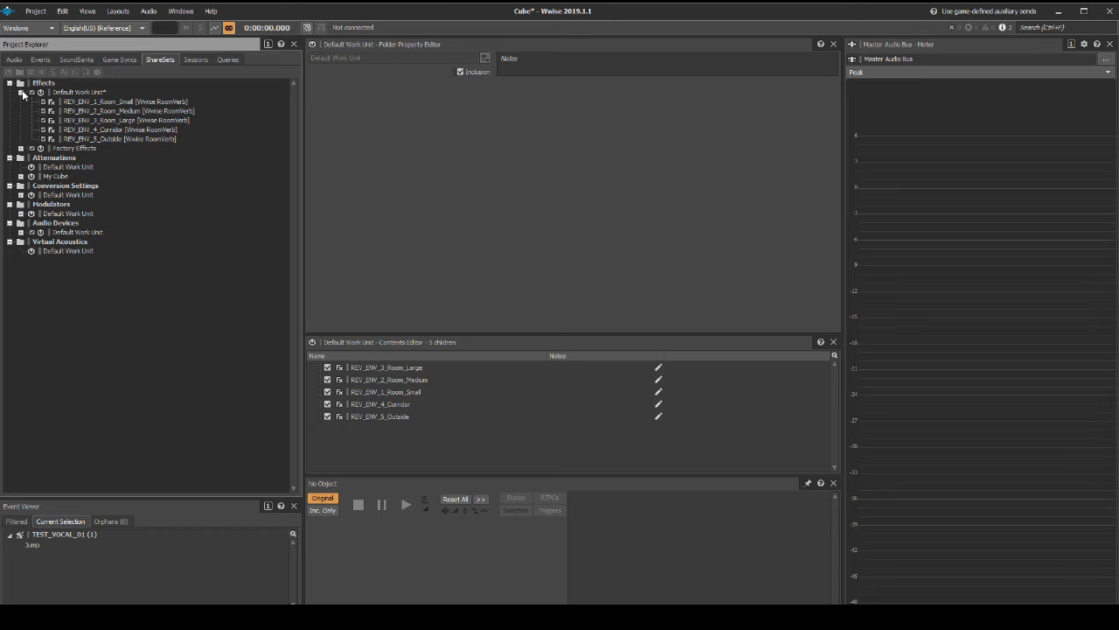
# - Set REV_ENV_5_Outside's ER and Reverb output levels to -30, then close its editor
pyautogui.doubleClick(121, 138)
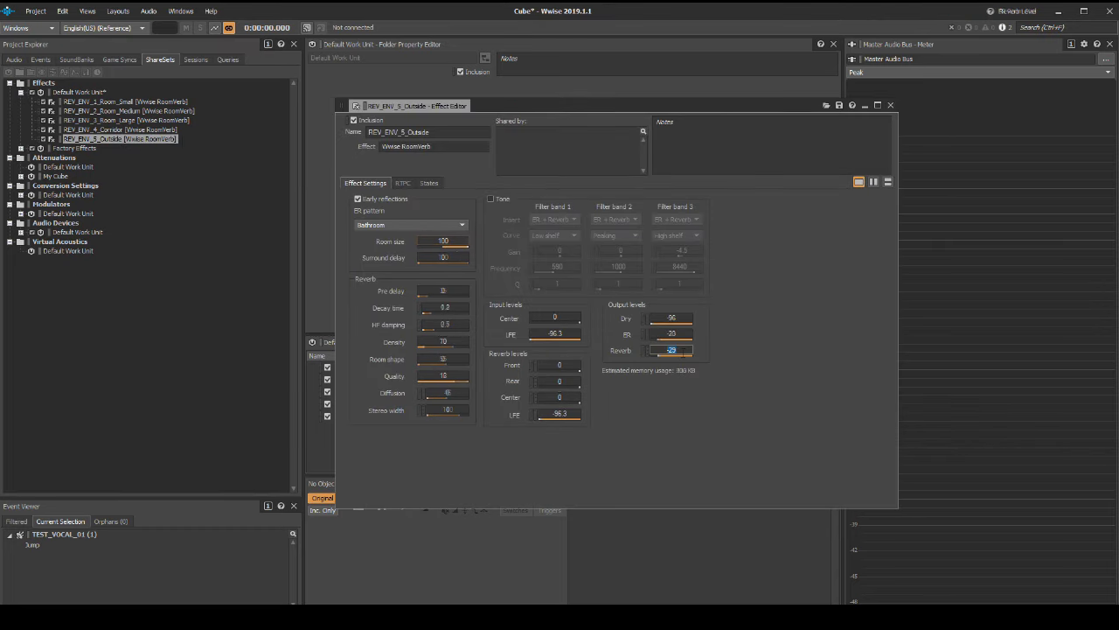
pyautogui.write('-30')
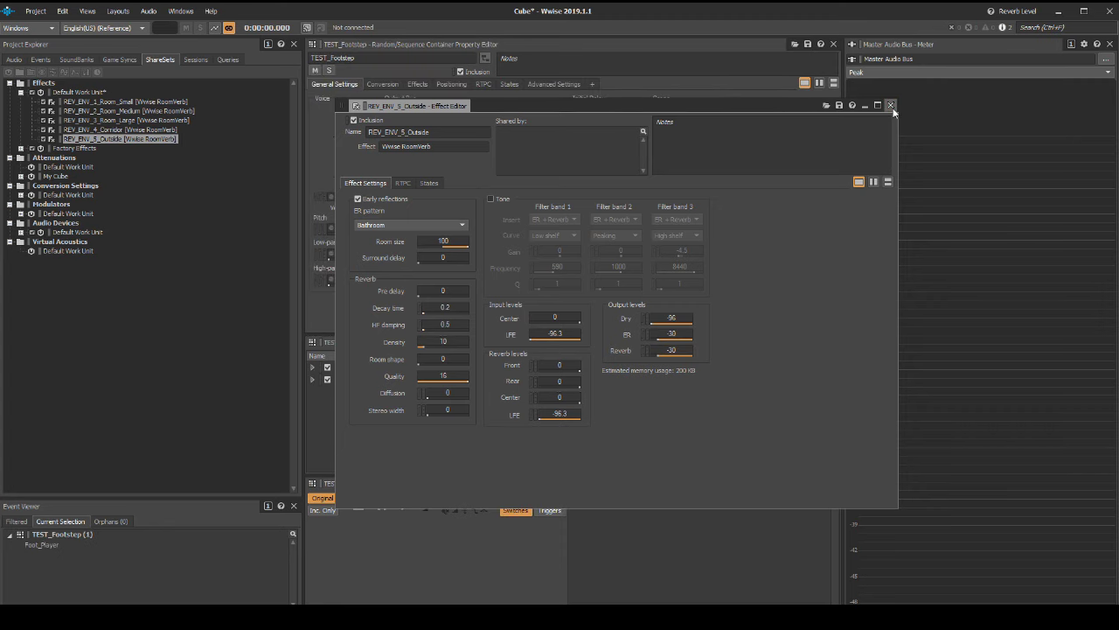
pyautogui.click(891, 106)
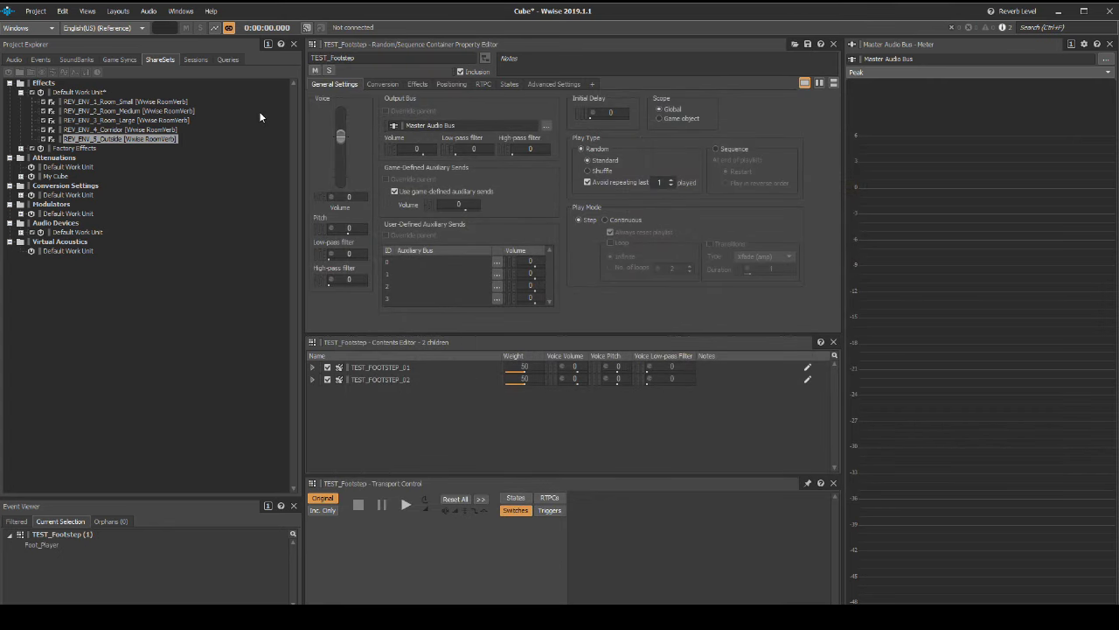
# - Rename the Environments audio bus to Reverb and expand its child buses
pyautogui.click(17, 61)
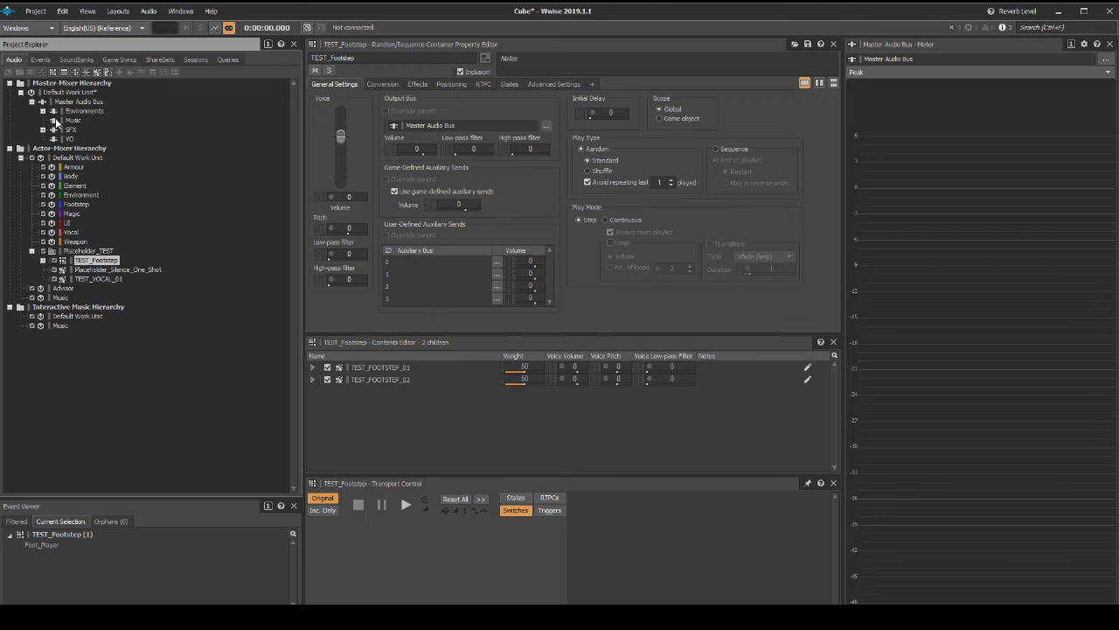
pyautogui.click(98, 111)
pyautogui.click(110, 113)
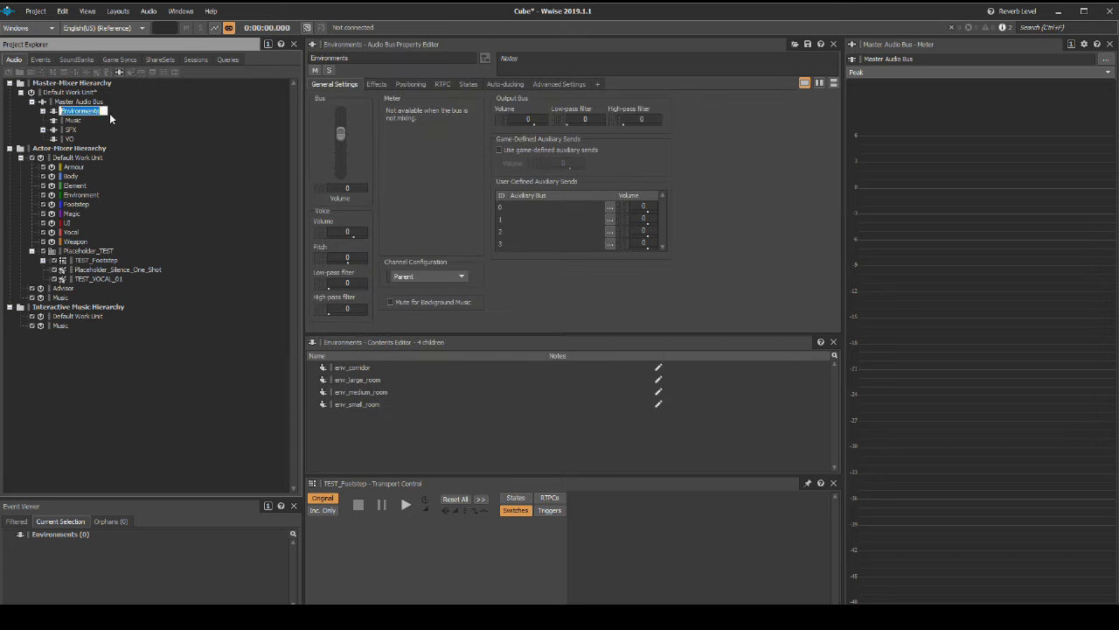
pyautogui.write('Revel')
pyautogui.write('b')
pyautogui.press('Return')
pyautogui.press('Right')
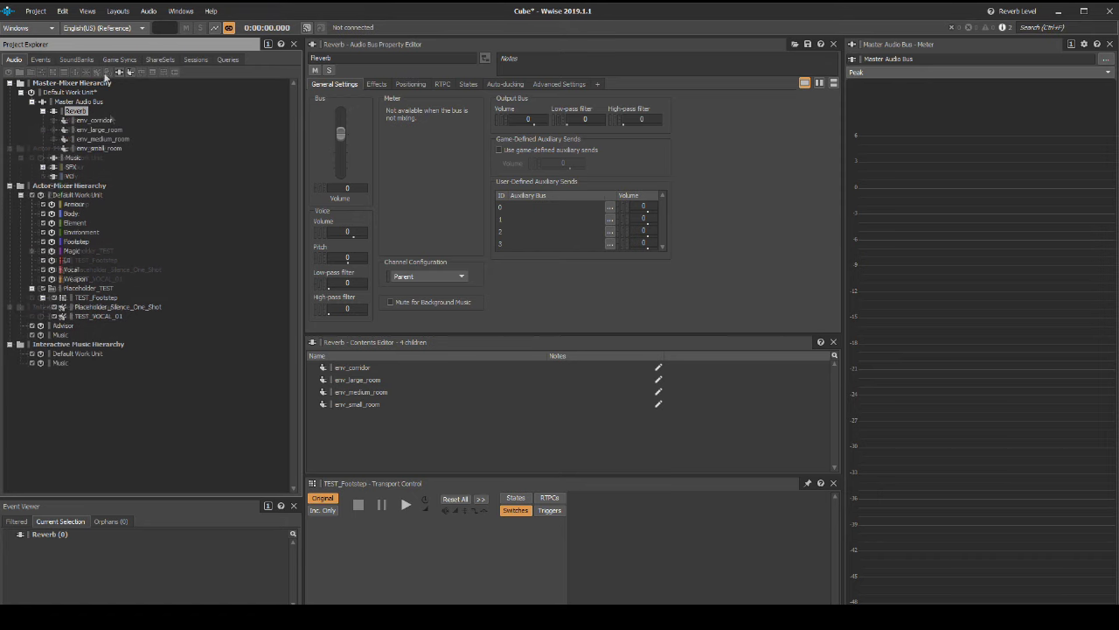
# - Rename the env_small_room bus to REV_ENV_1_Room_Small, copying the ShareSet's name
pyautogui.click(161, 59)
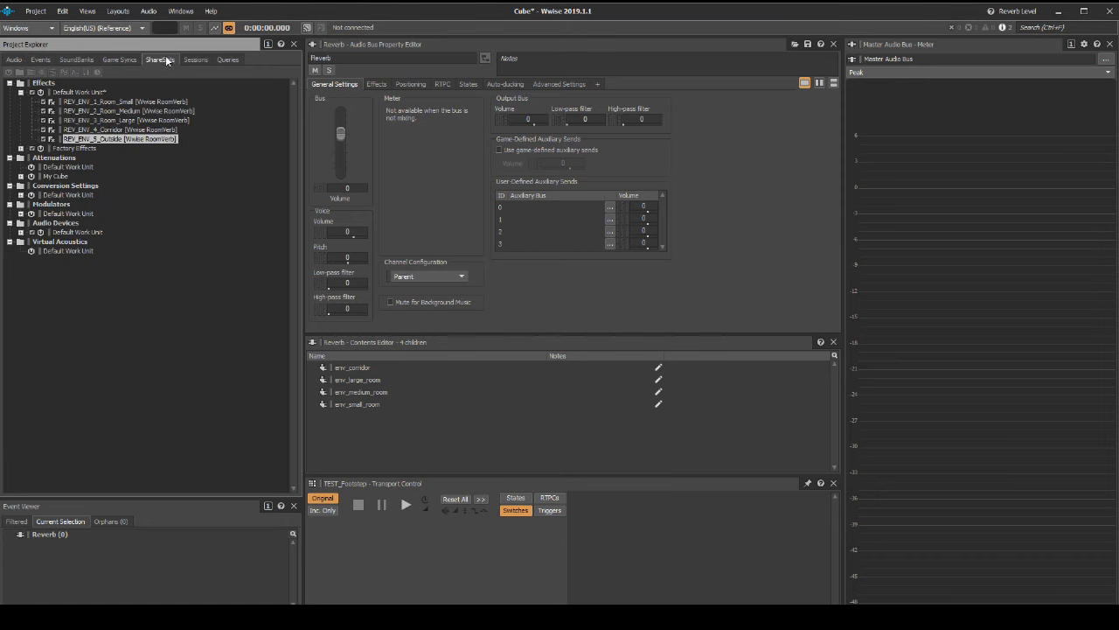
pyautogui.click(139, 102)
pyautogui.press('F2')
pyautogui.hotkey('ctrl', 'c')
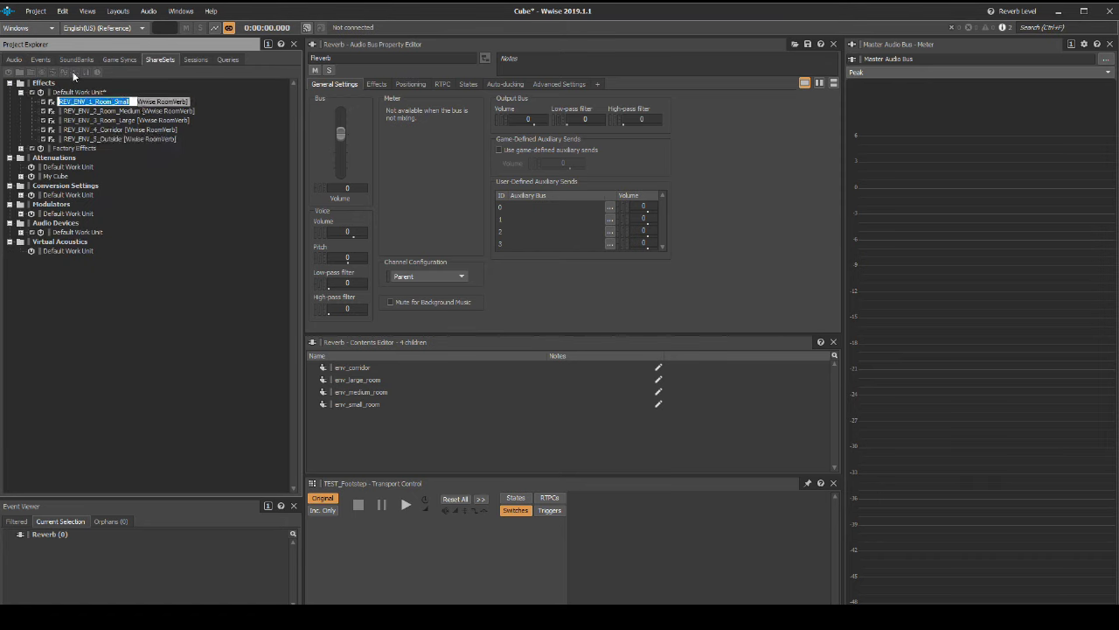
pyautogui.click(14, 60)
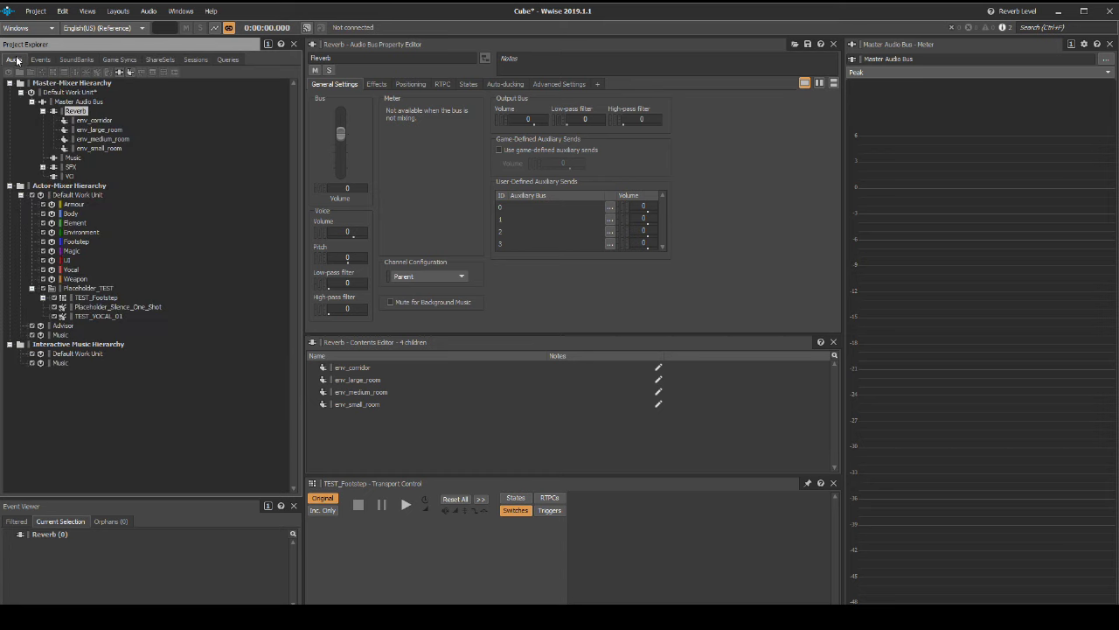
pyautogui.click(99, 149)
pyautogui.press('F2')
pyautogui.hotkey('ctrl', 'v')
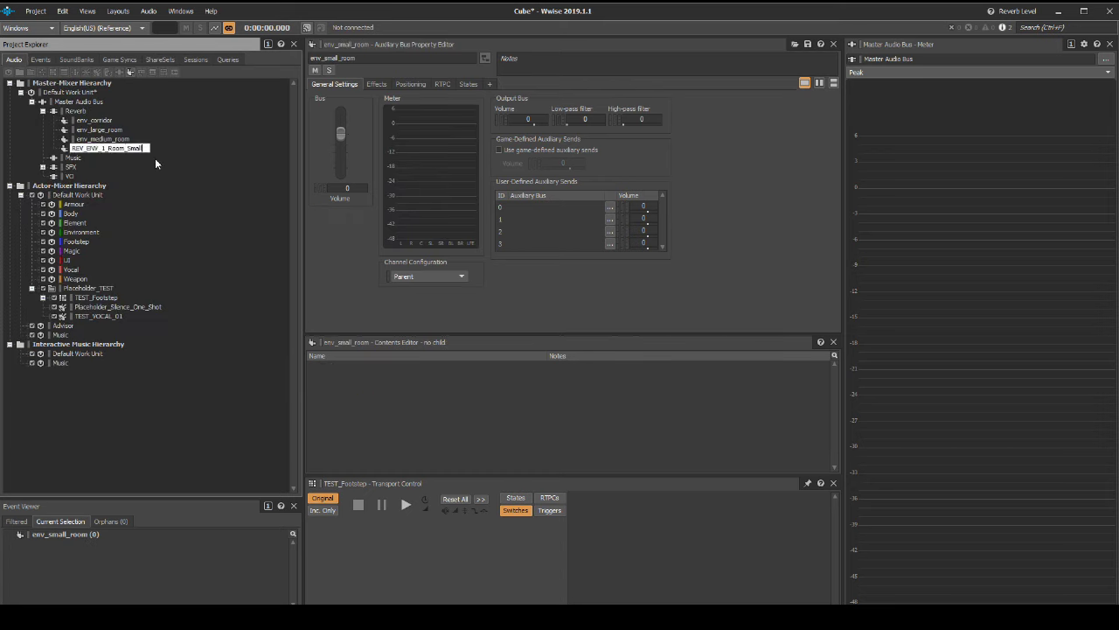
pyautogui.press('Return')
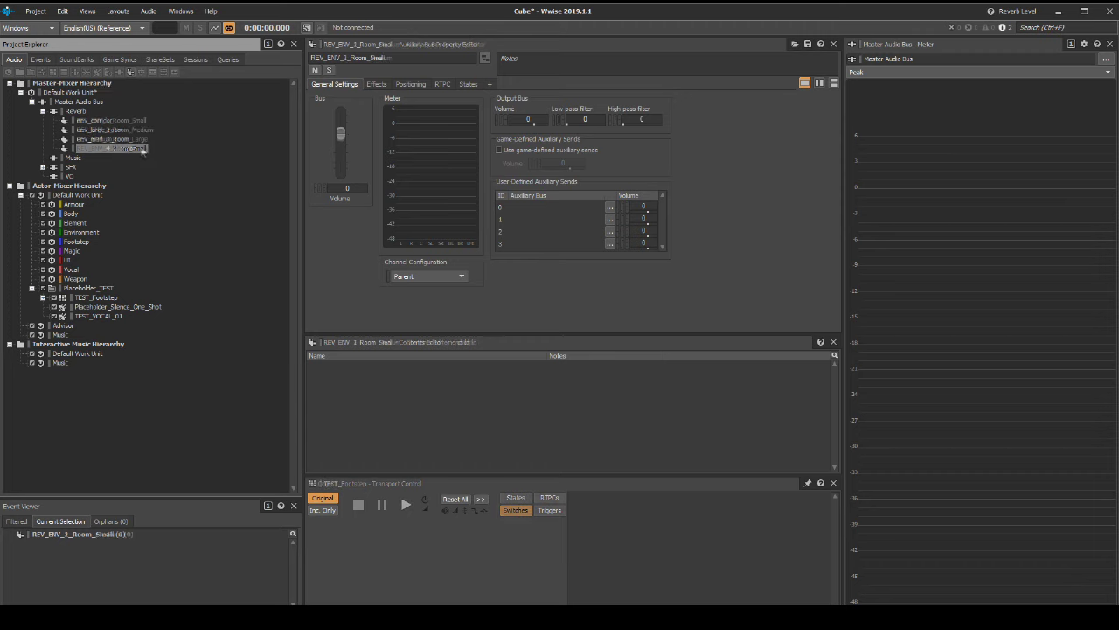
# - Copy the REV_ENV_3_Room_Large bus and paste it under Reverb
pyautogui.click(113, 139)
pyautogui.rightClick(113, 139)
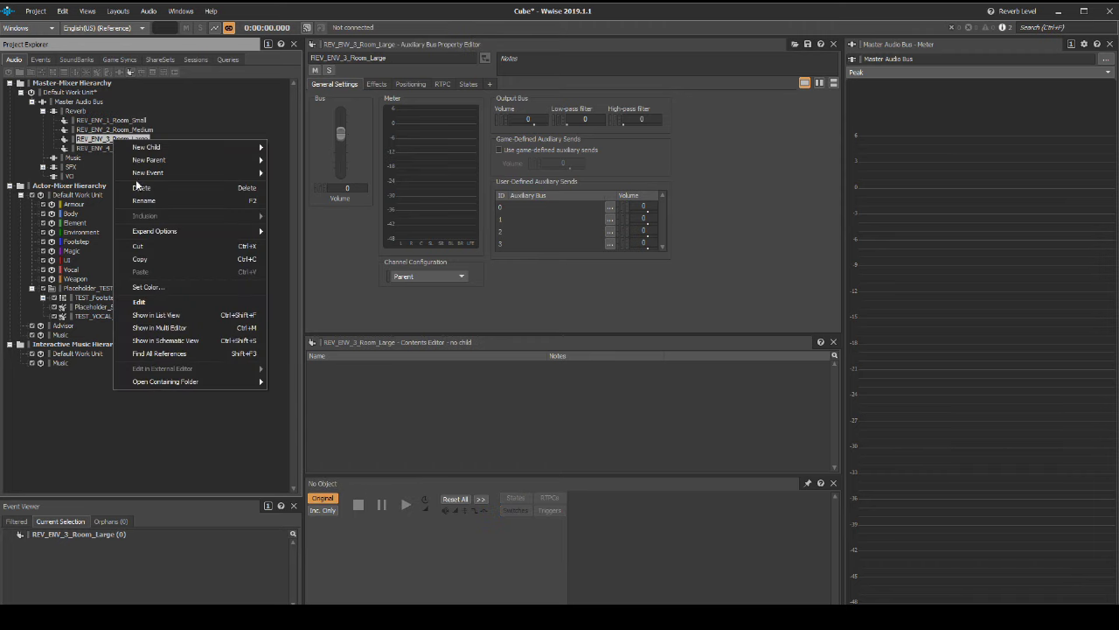
pyautogui.click(140, 259)
pyautogui.click(76, 111)
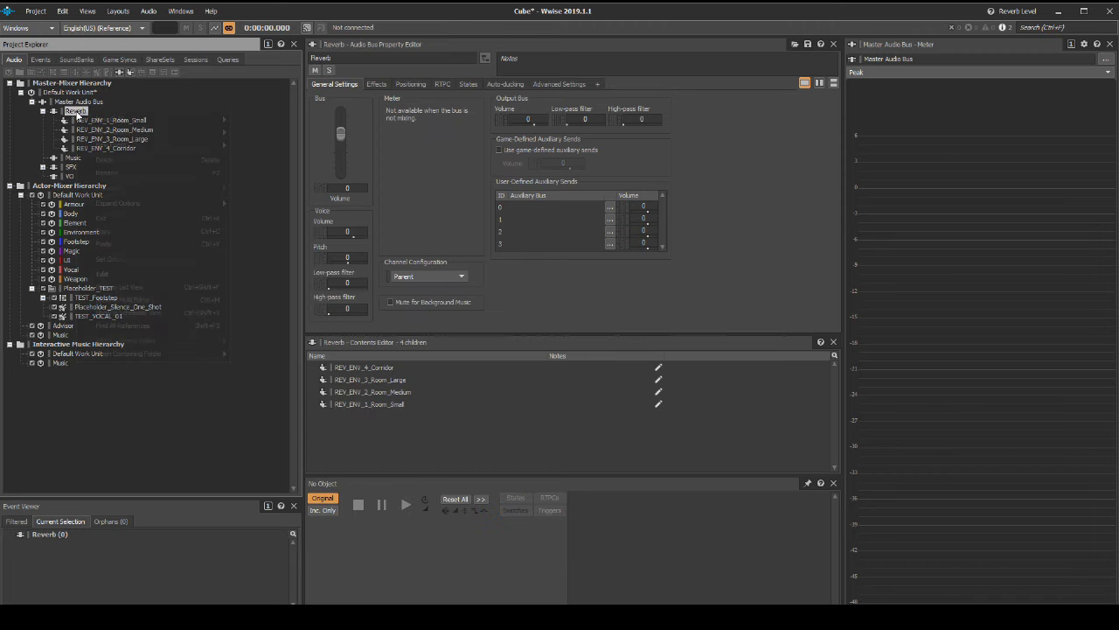
pyautogui.rightClick(76, 112)
pyautogui.click(120, 239)
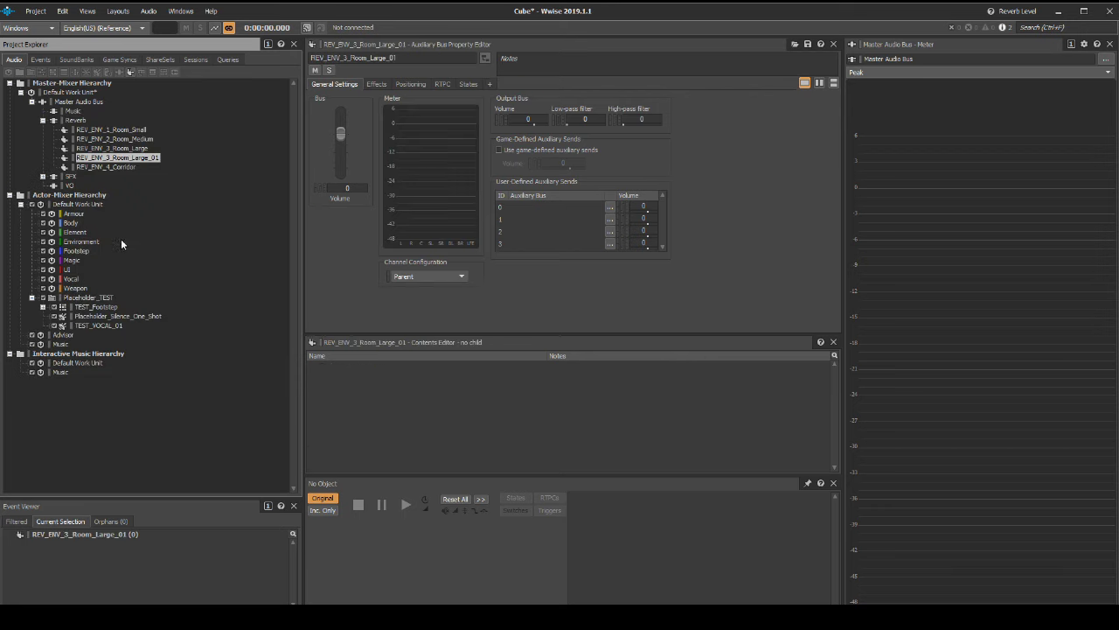
# - Rename the pasted bus to REV_ENV_5_Outside and display its effects
pyautogui.click(134, 160)
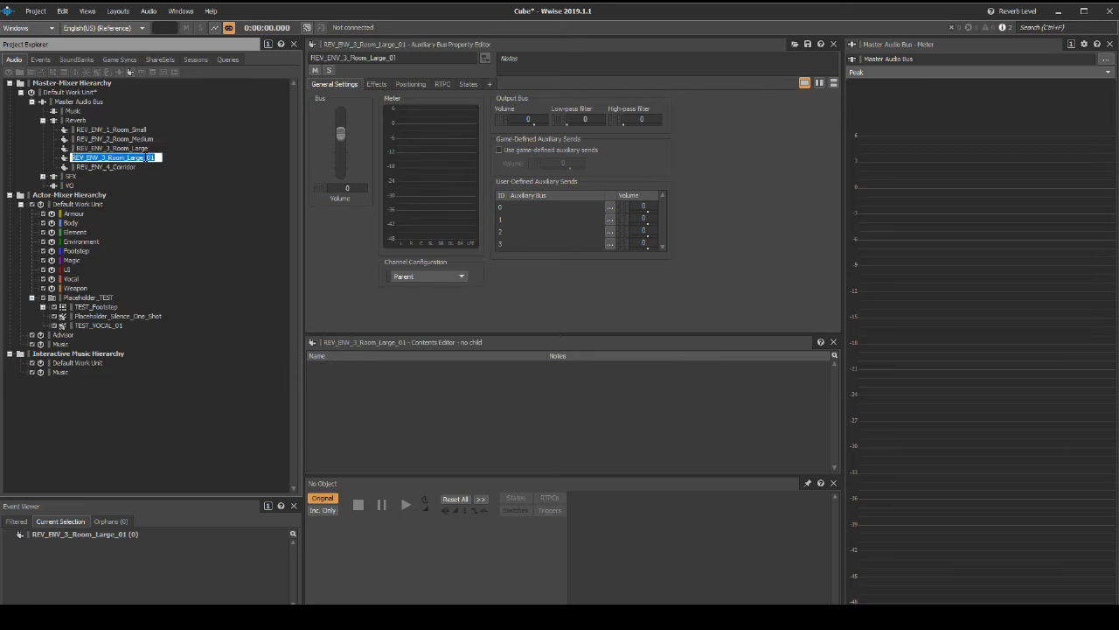
pyautogui.write('REV_ENV_5_Outside')
pyautogui.press('Return')
pyautogui.click(42, 120)
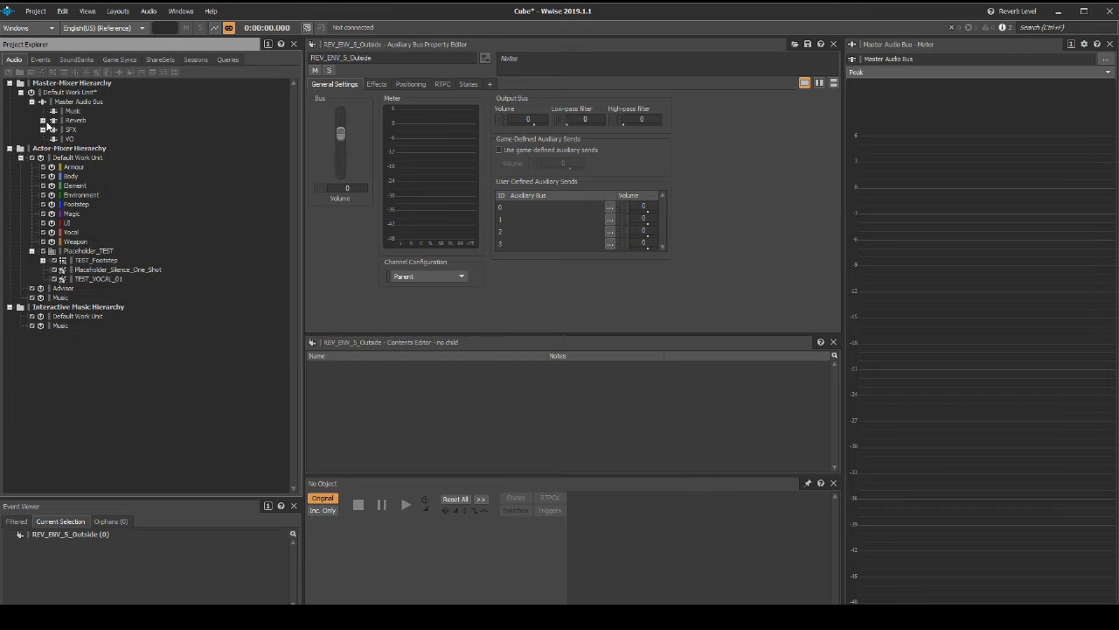
pyautogui.click(42, 120)
pyautogui.click(125, 167)
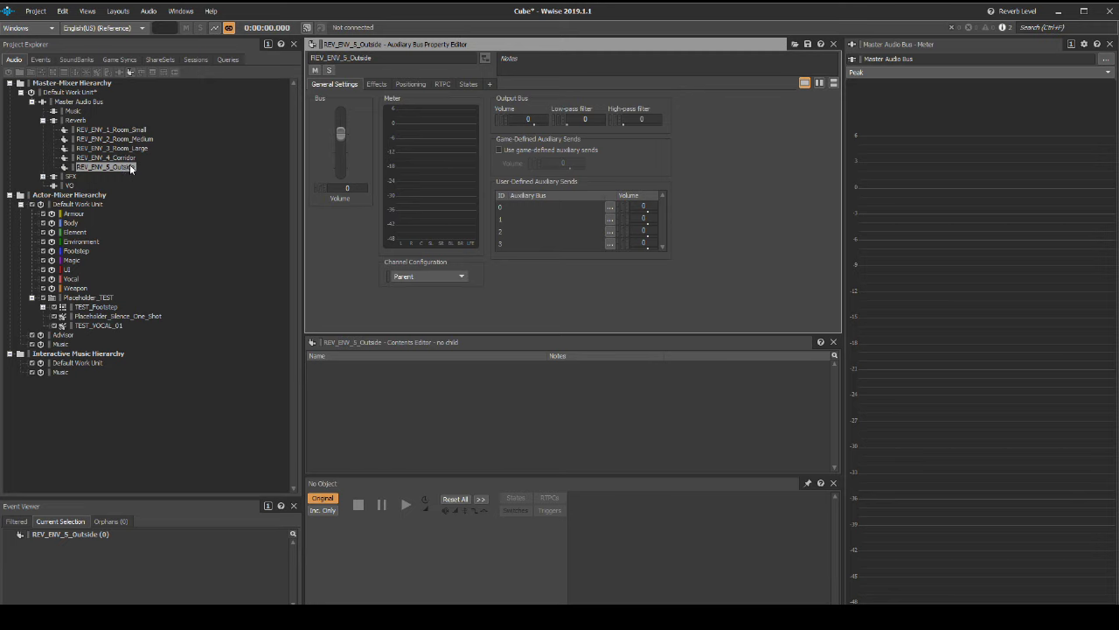
pyautogui.click(384, 84)
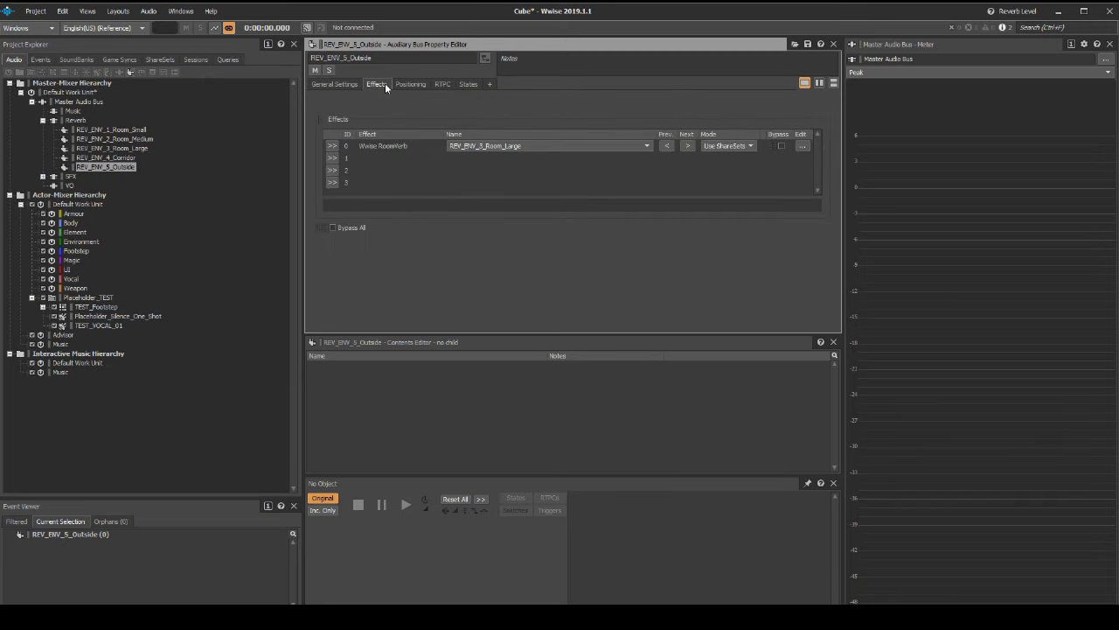
# - Assign the REV_ENV_5_Outside ShareSet to the REV_ENV_5_Outside bus's RoomVerb effect
pyautogui.click(643, 147)
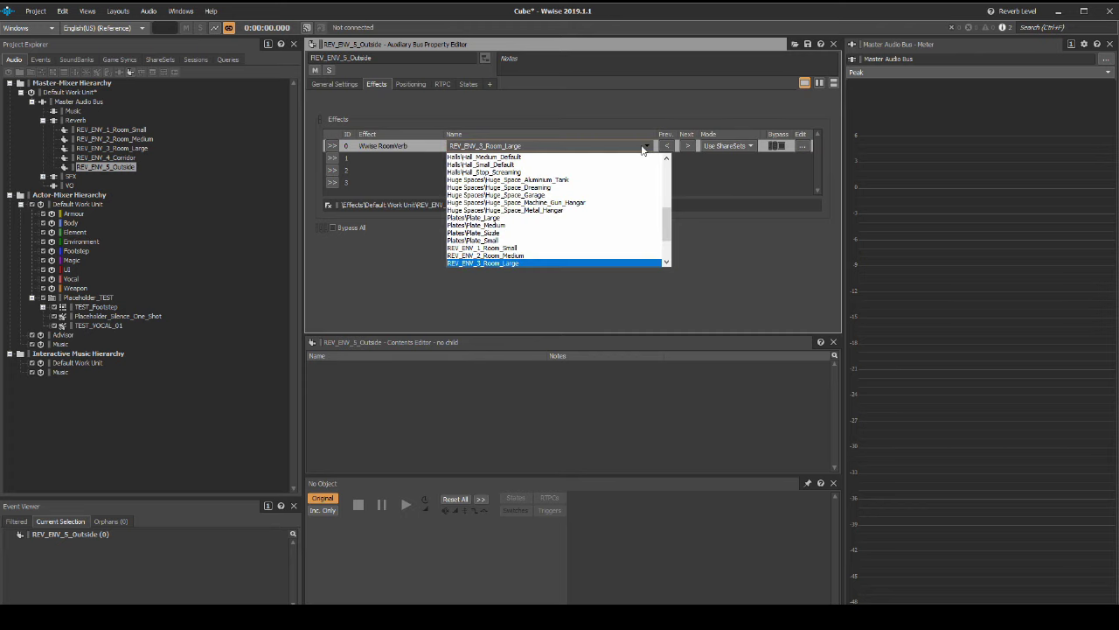
pyautogui.scroll(-1, 595, 188)
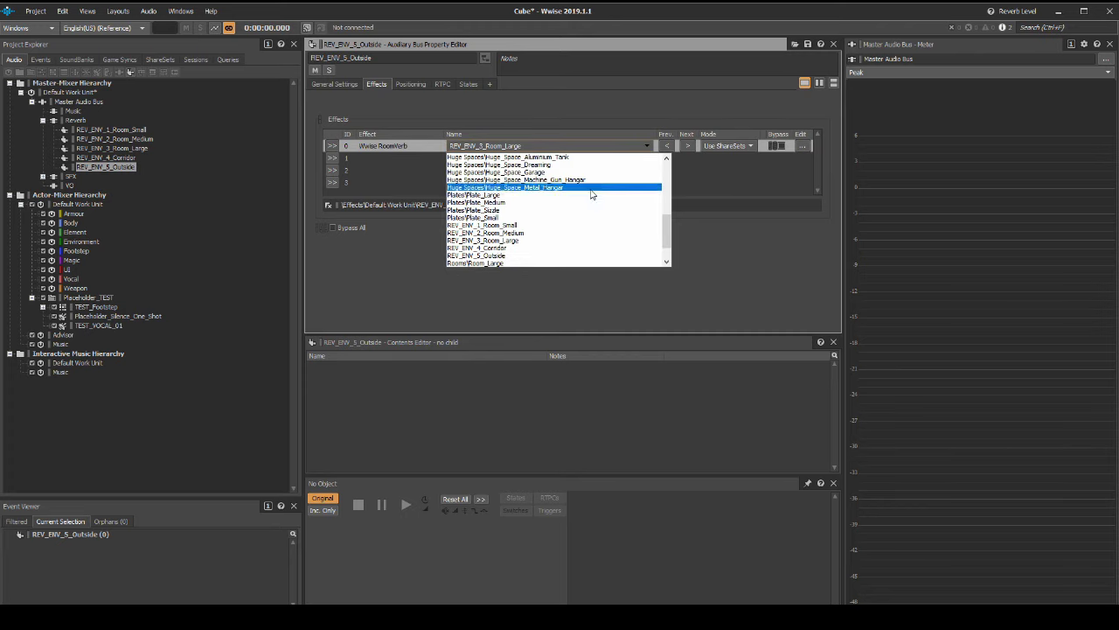
pyautogui.click(510, 255)
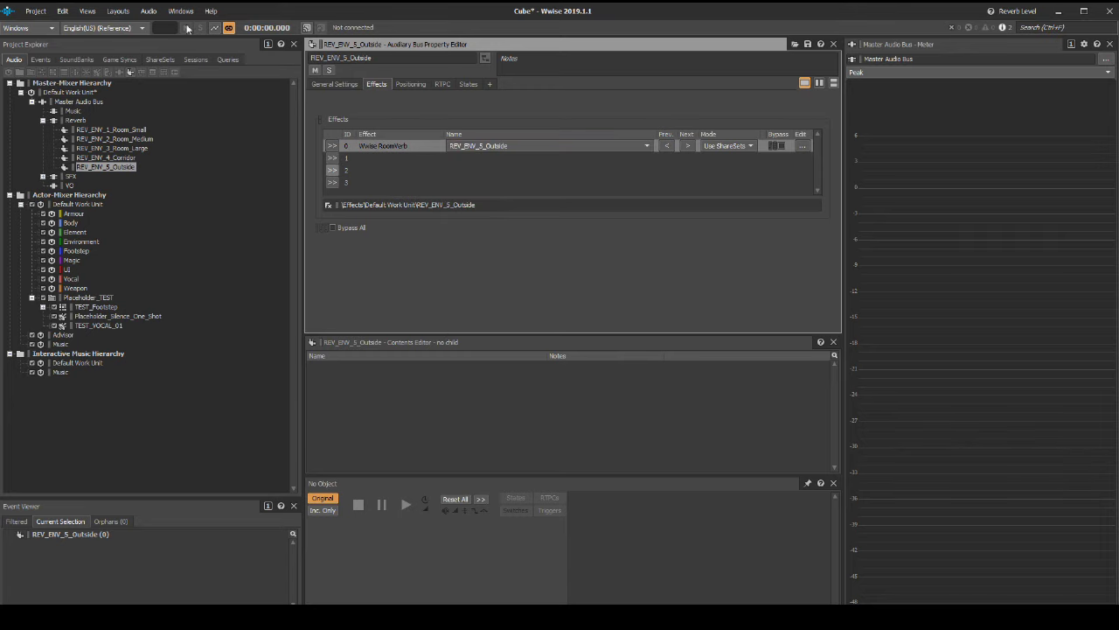
pyautogui.click(117, 11)
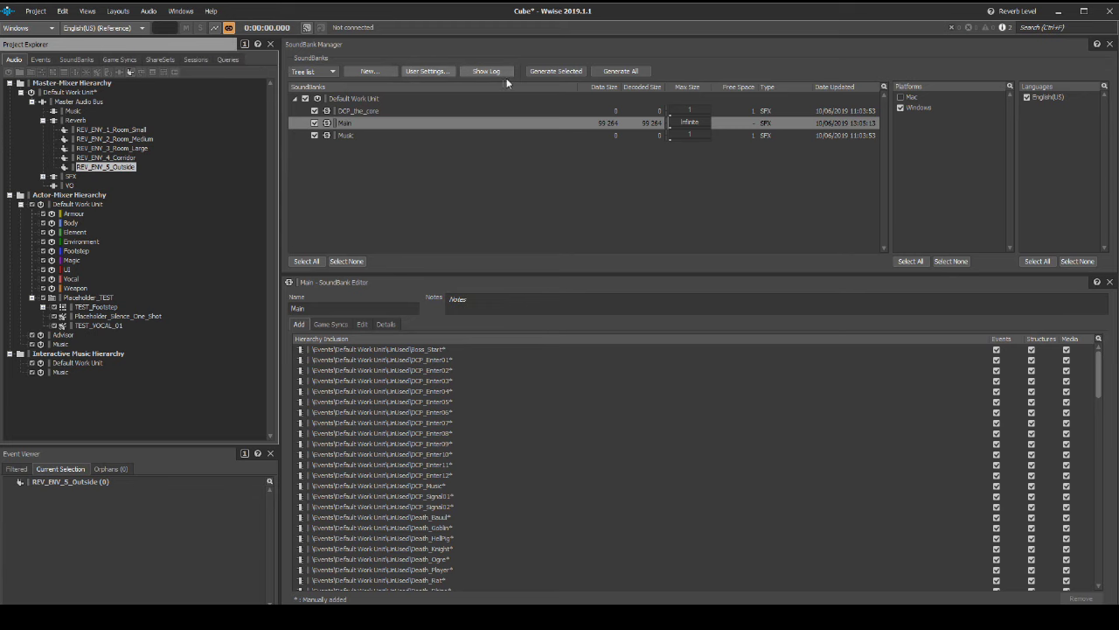
# - Regenerate the selected SoundBank and save the Cube project
pyautogui.click(537, 71)
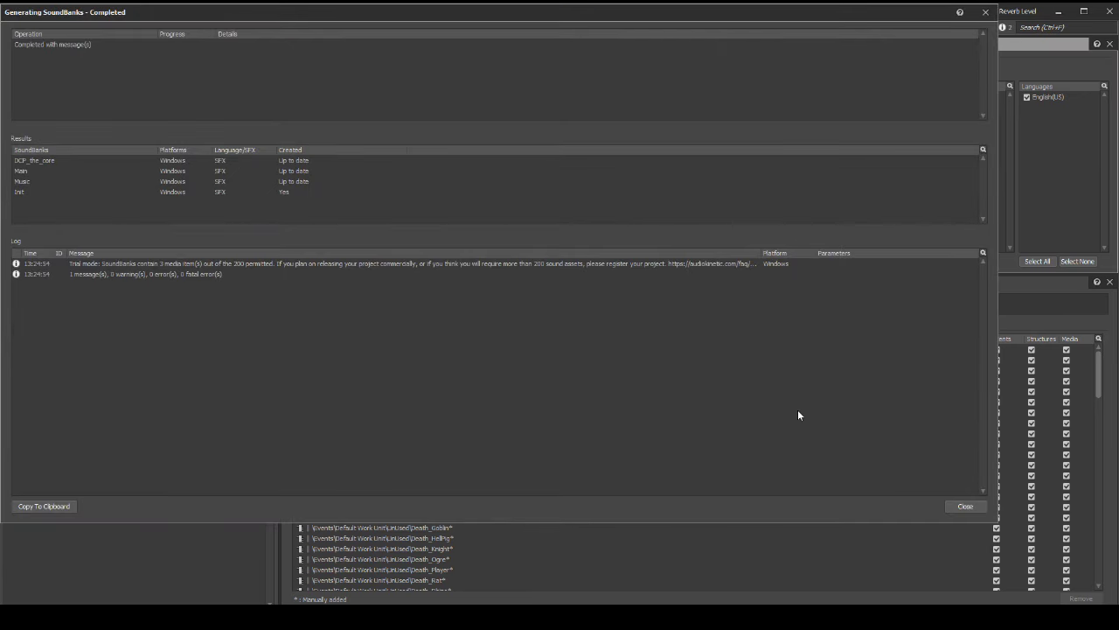
pyautogui.click(968, 506)
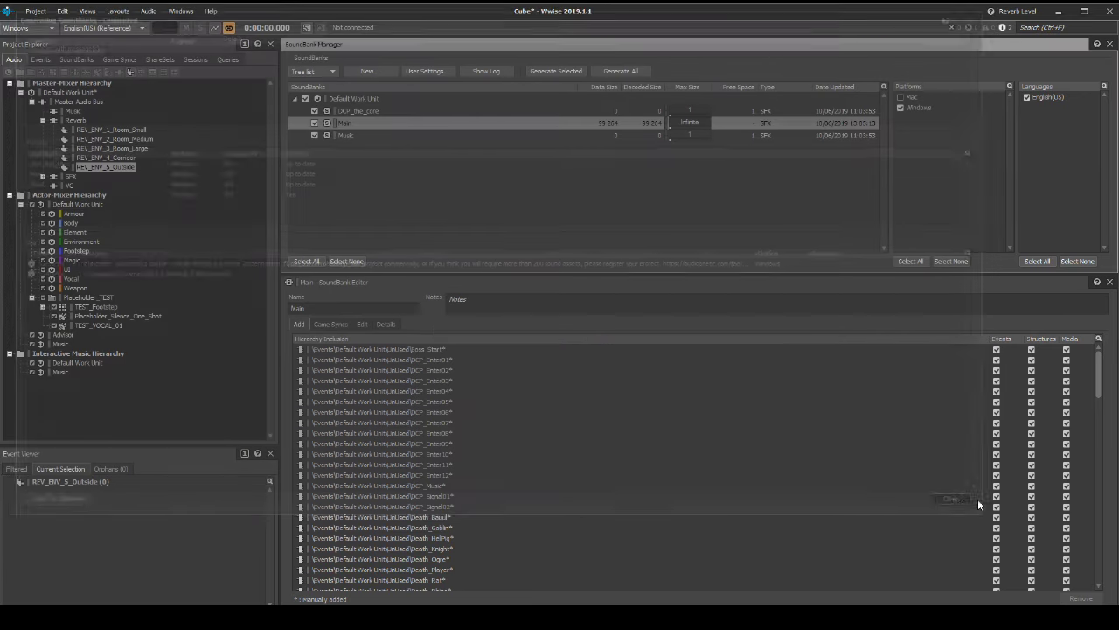
pyautogui.click(41, 19)
pyautogui.click(47, 54)
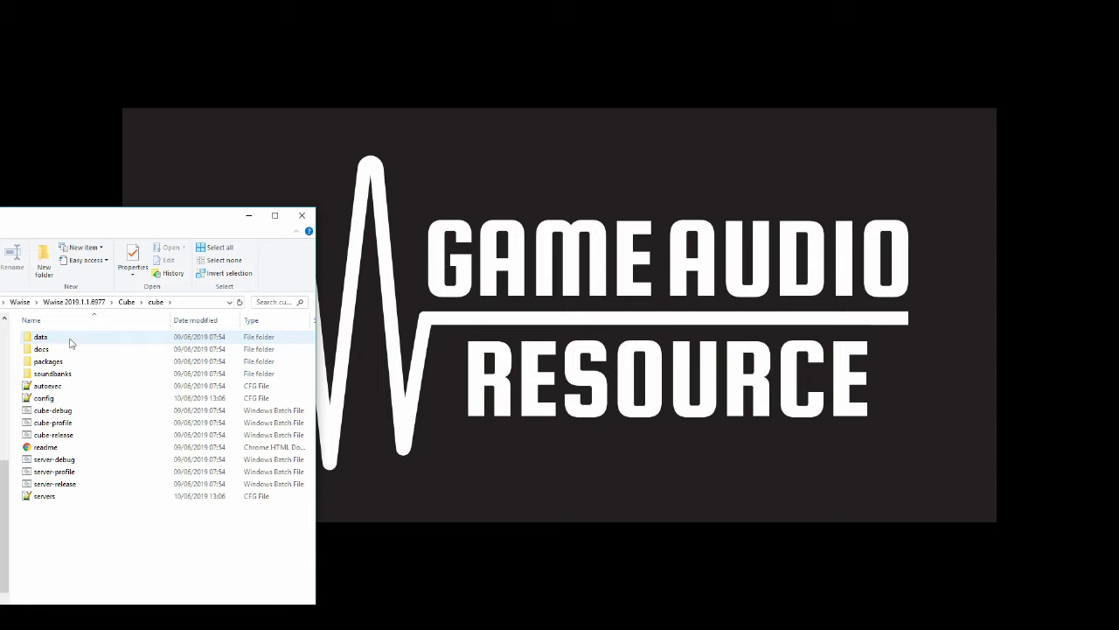
# - Find metl3 in the packages\base folder and open it in Notepad++
pyautogui.doubleClick(71, 363)
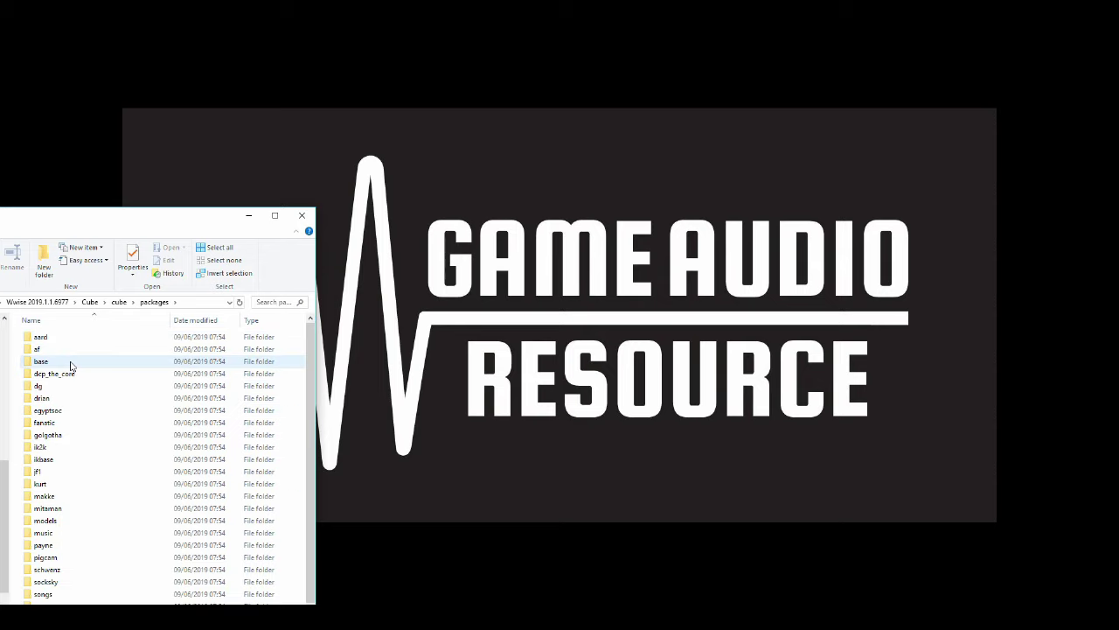
pyautogui.doubleClick(70, 366)
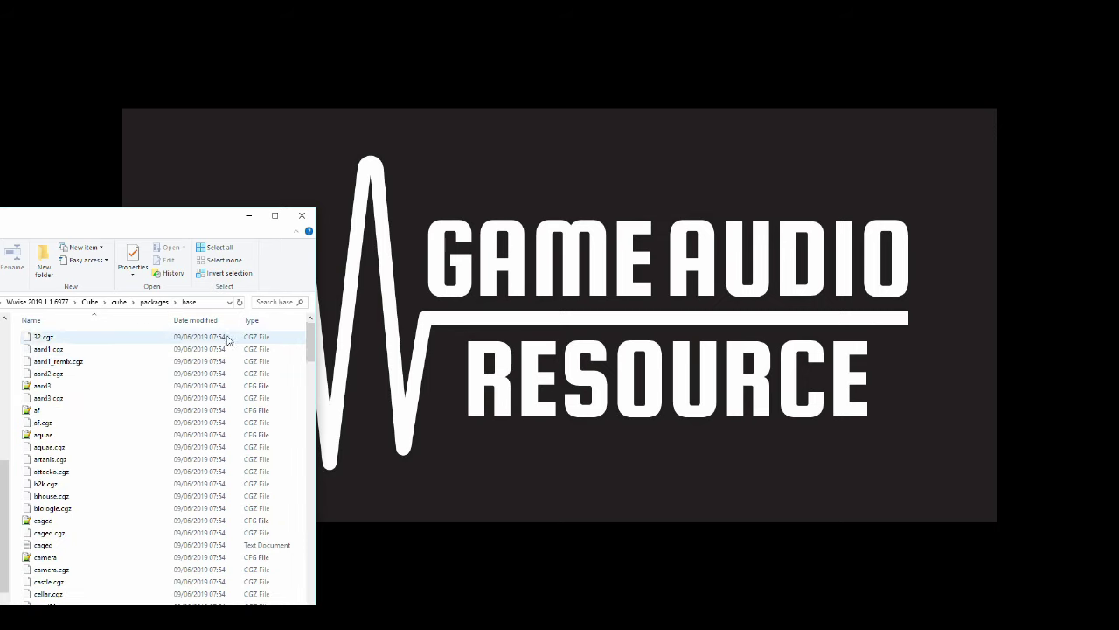
pyautogui.click(265, 300)
pyautogui.write('me')
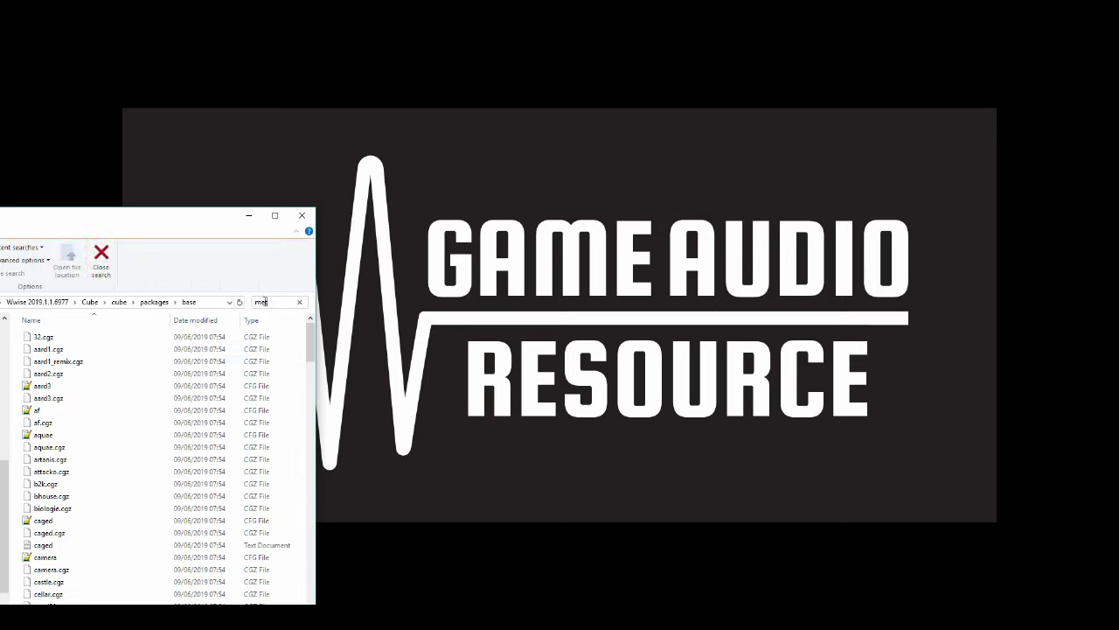
pyautogui.write('tl3')
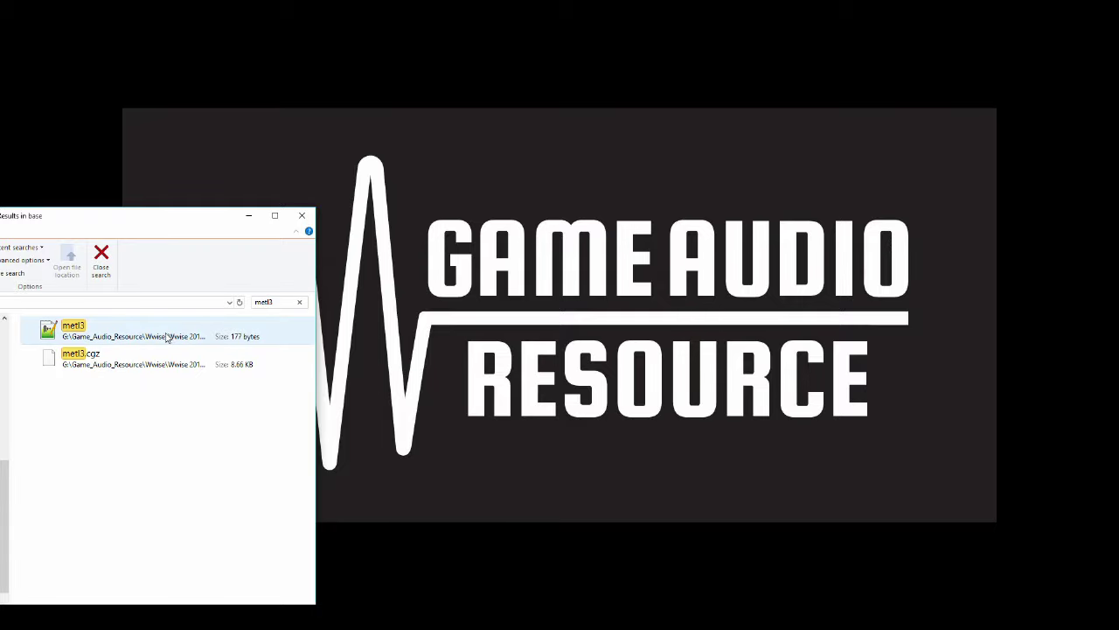
pyautogui.rightClick(164, 335)
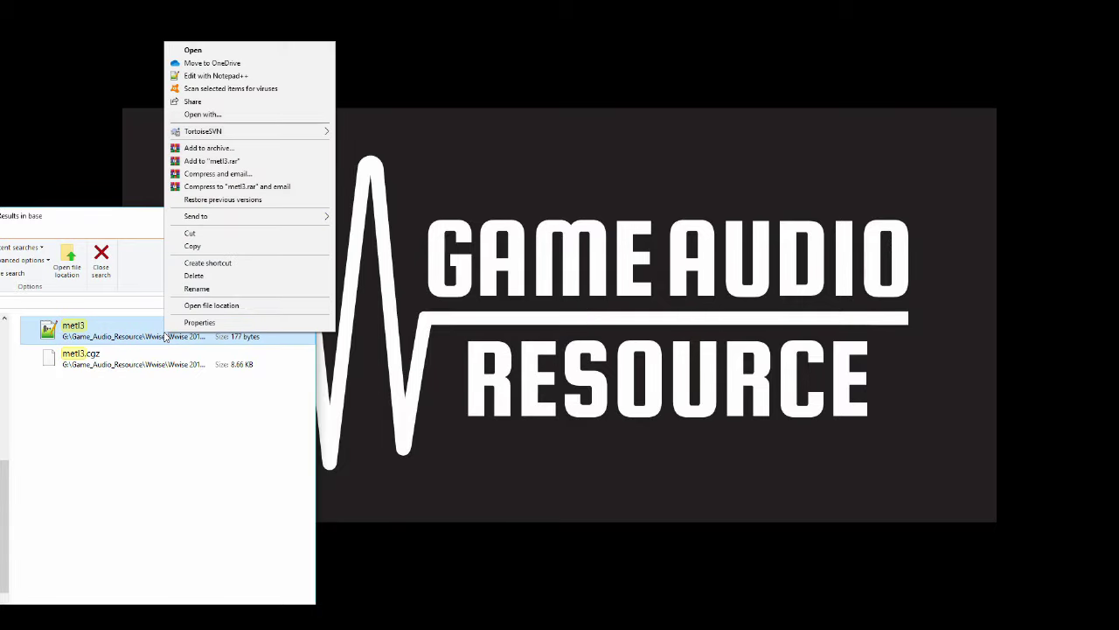
pyautogui.click(211, 76)
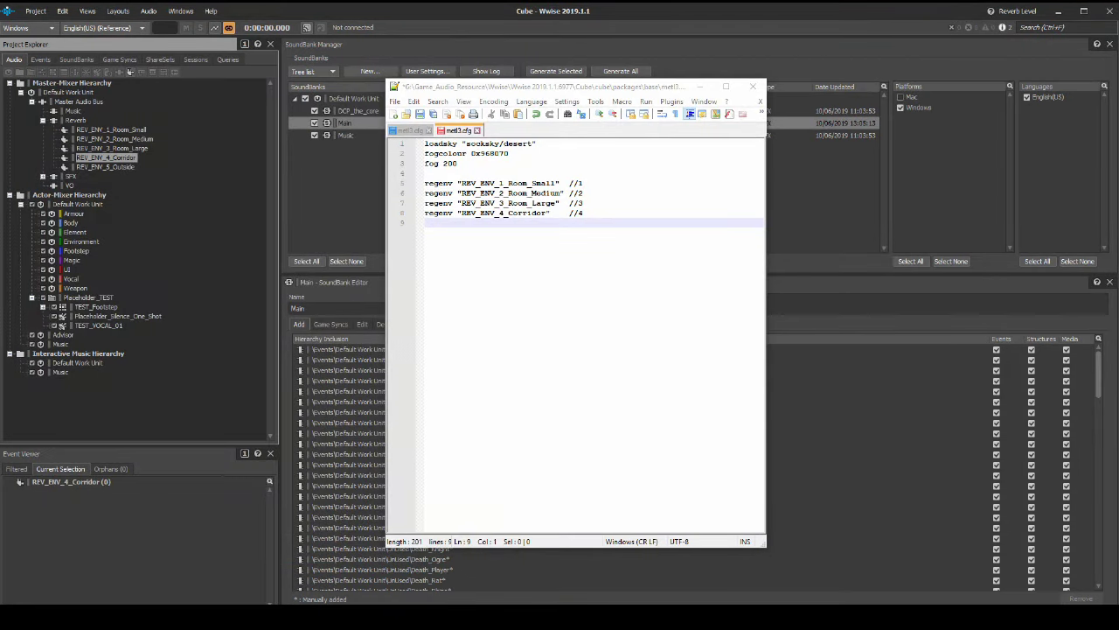
# - Duplicate the regenv "REV_ENV_4_Corridor" //4 line onto line 9 of metl3.cfg
pyautogui.press('Down')
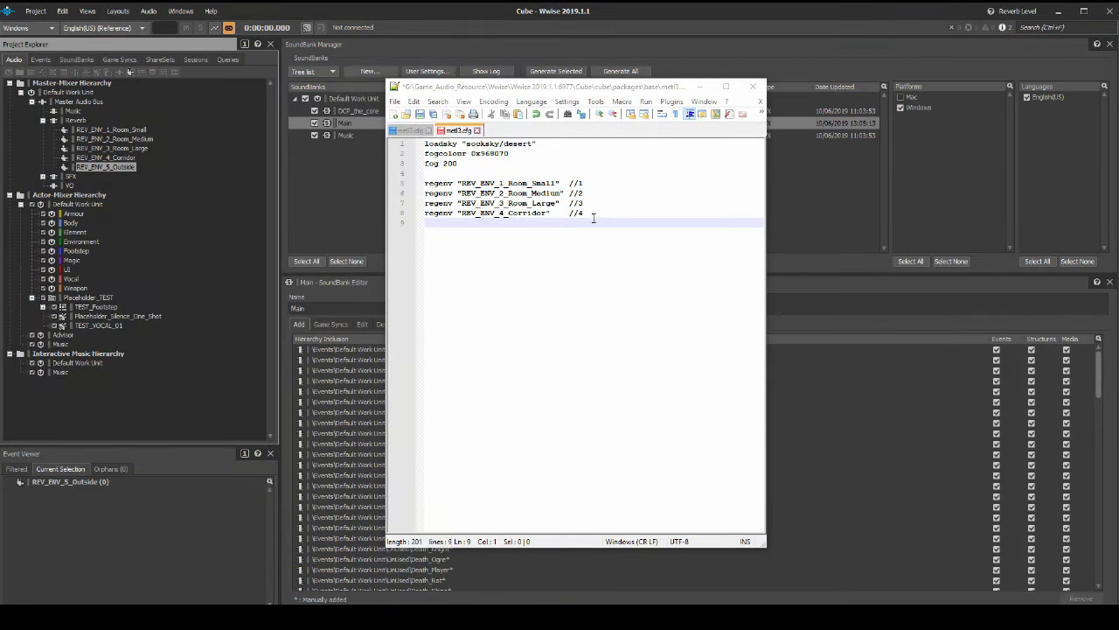
pyautogui.moveTo(593, 213); pyautogui.dragTo(419, 216)
pyautogui.hotkey('ctrl', 'c')
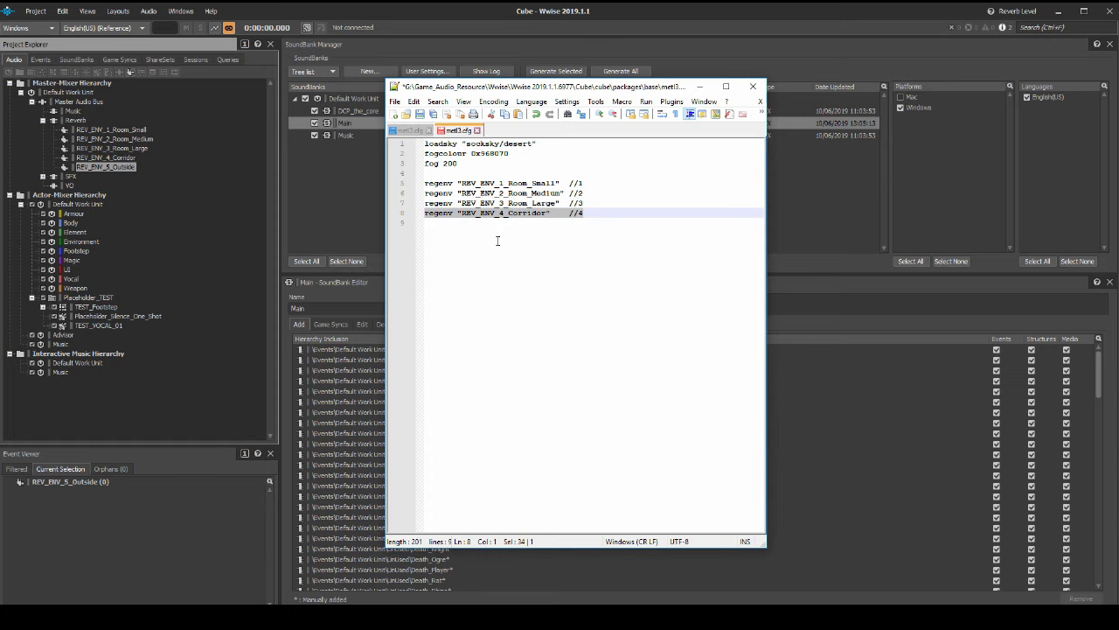
pyautogui.click(482, 224)
pyautogui.hotkey('ctrl', 'v')
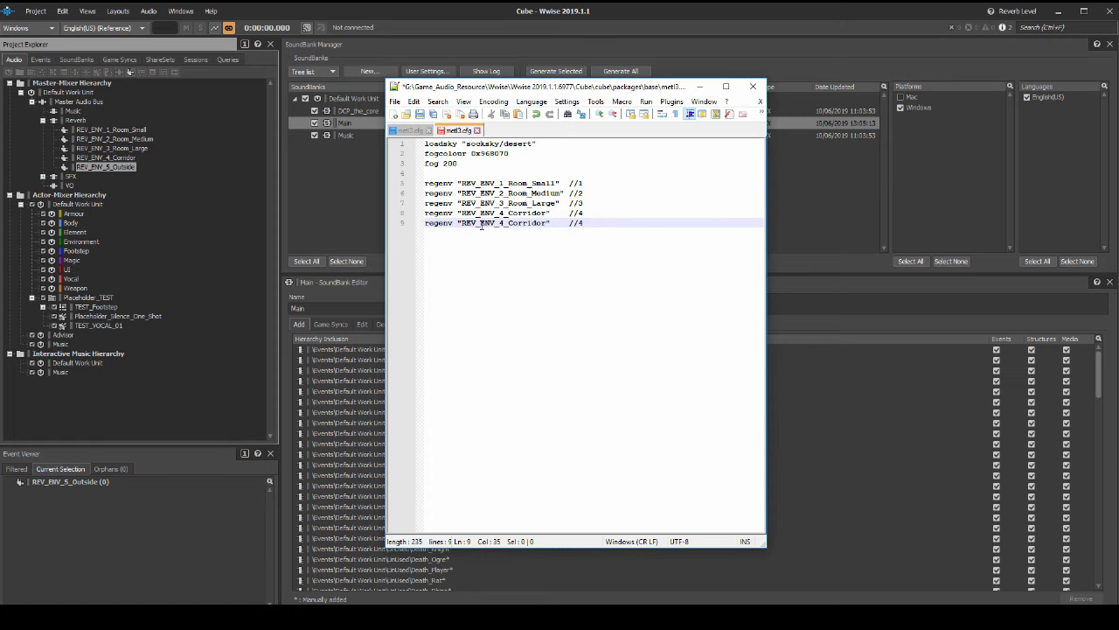
# - Change the duplicated line to regenv "REV_ENV_5_Outside" //5 and save metl3.cfg
pyautogui.click(131, 167)
pyautogui.hotkey('ctrl', 'c')
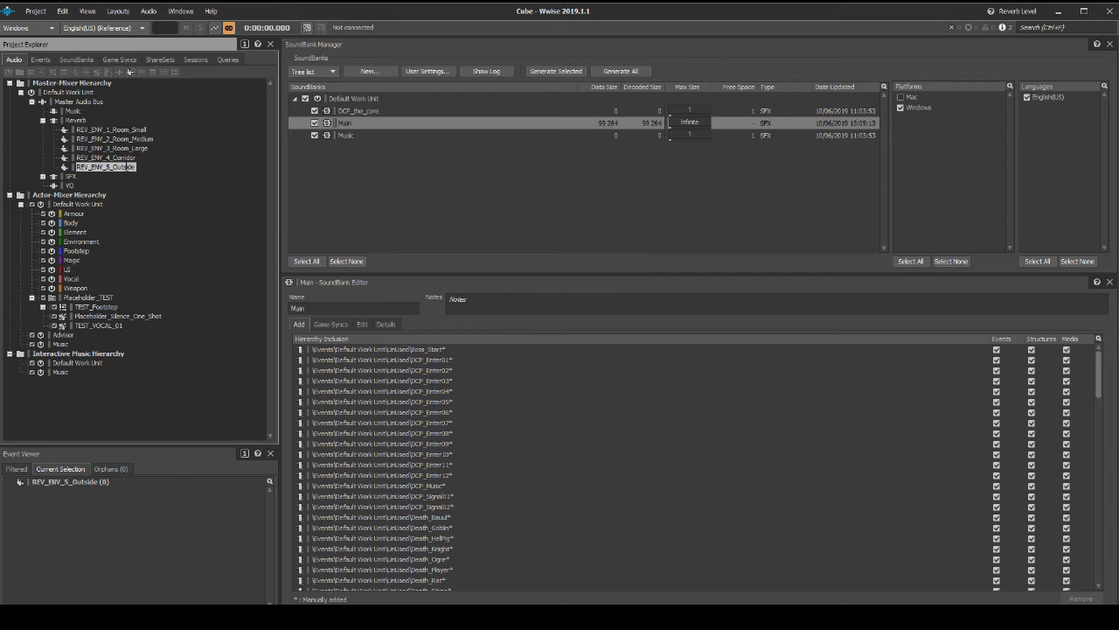
pyautogui.hotkey('alt', 'Tab')
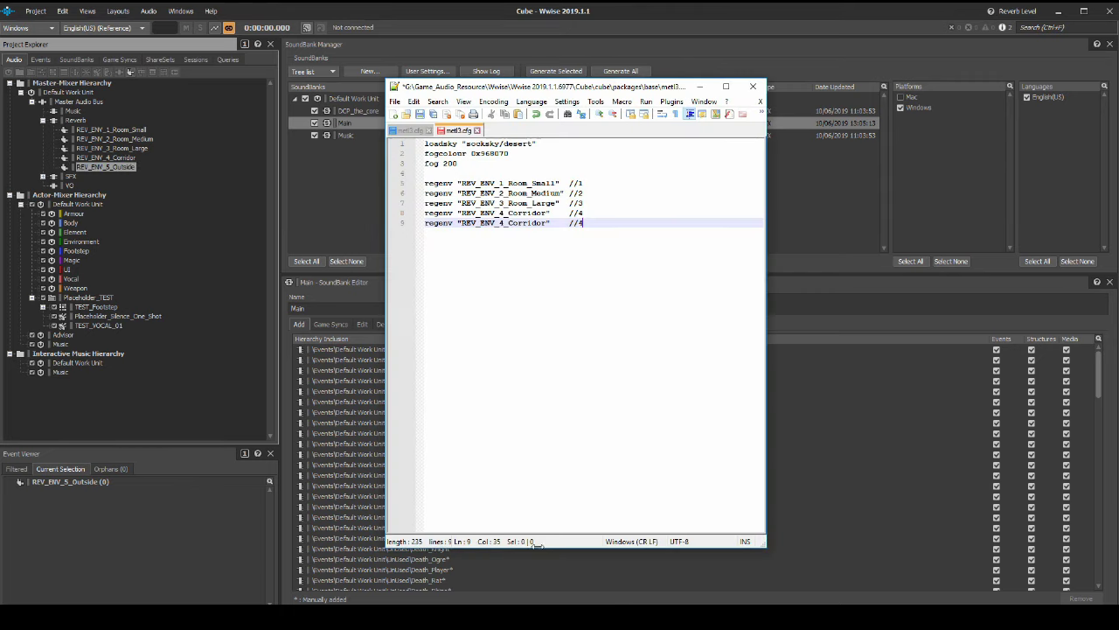
pyautogui.doubleClick(503, 223)
pyautogui.hotkey('ctrl', 'v')
pyautogui.press('BackSpace')
pyautogui.write('5')
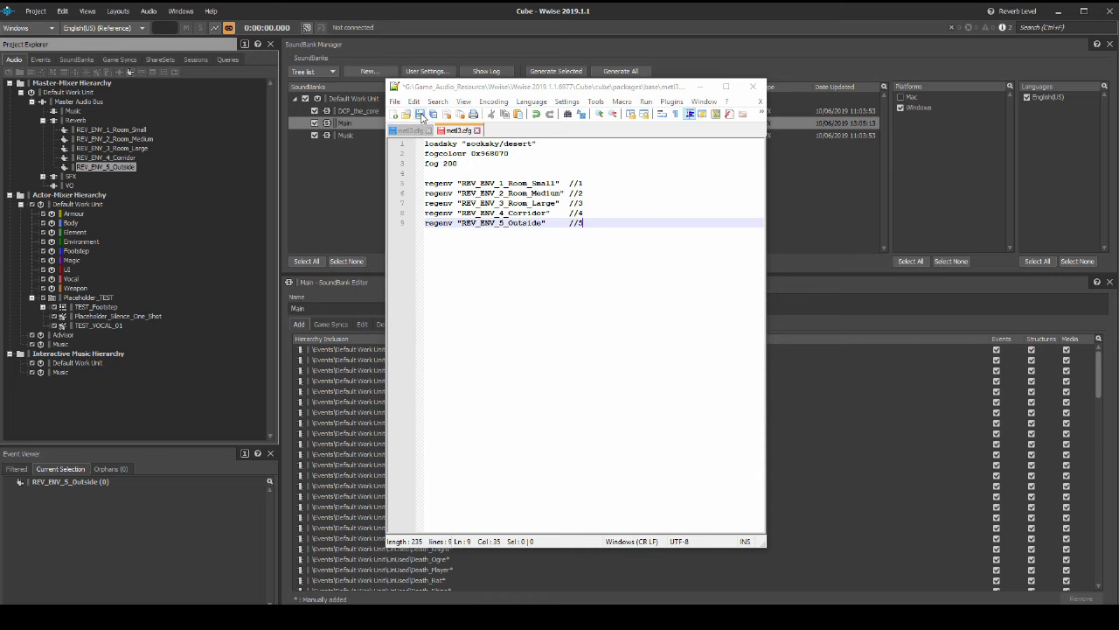
pyautogui.click(420, 116)
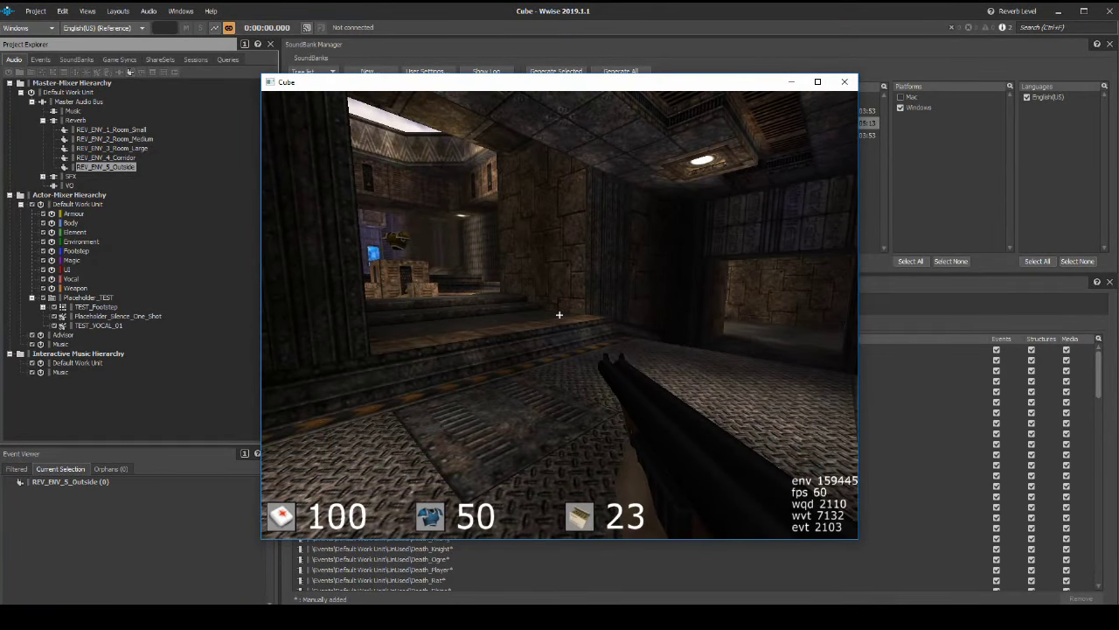
# - In edit mode, select the floor area and tag it with the console command setwwiseenv 4
pyautogui.press('e')
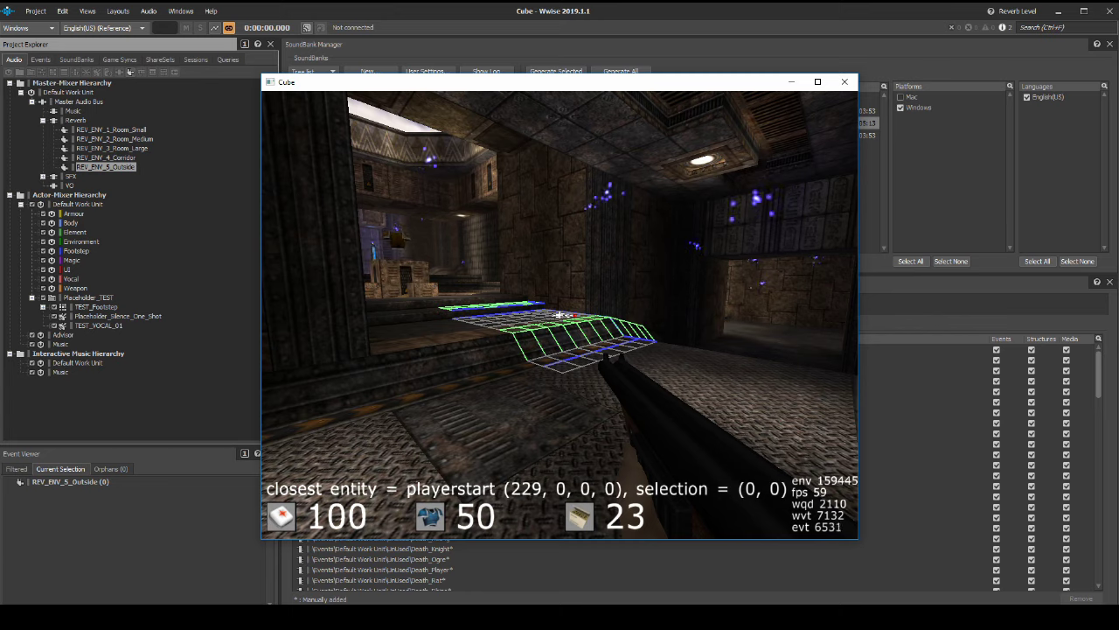
pyautogui.click(561, 314)
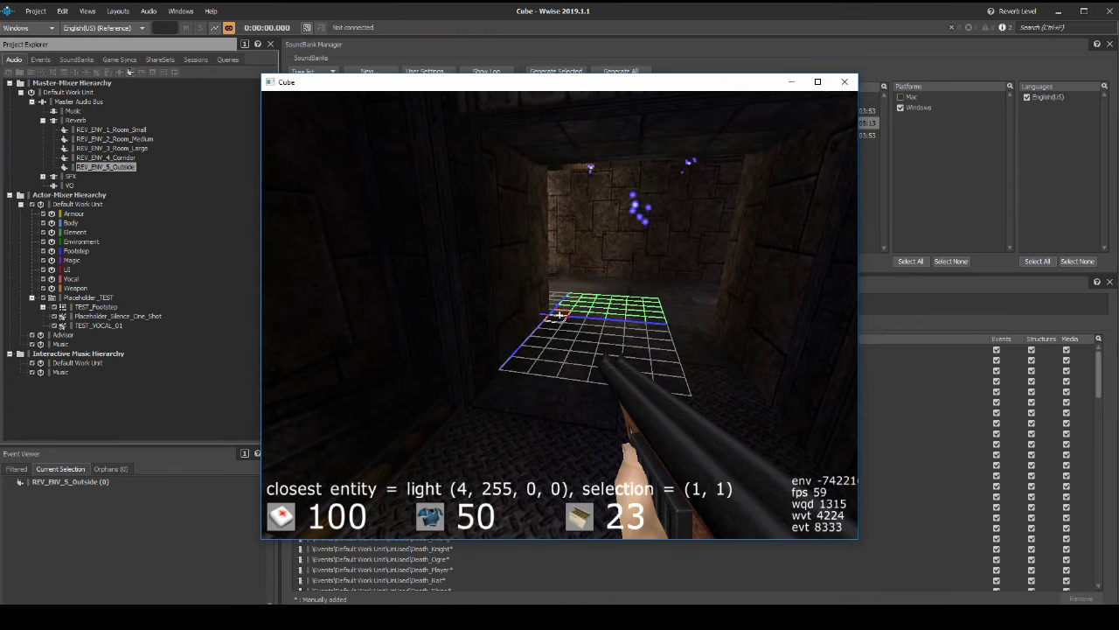
pyautogui.moveTo(560, 315); pyautogui.dragTo(559, 315)
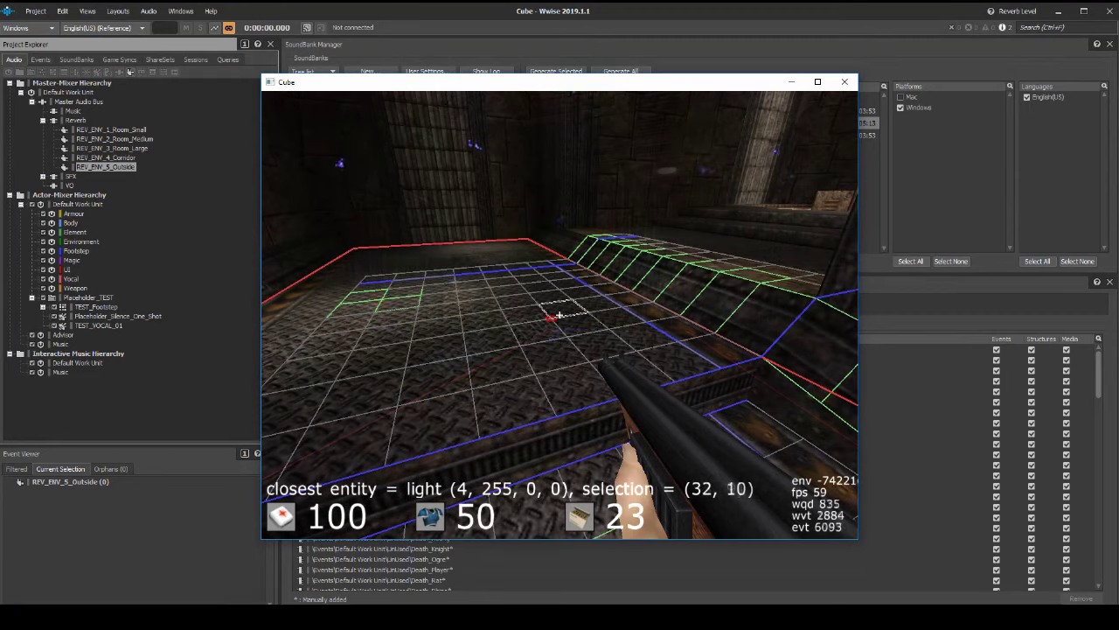
pyautogui.press('/')
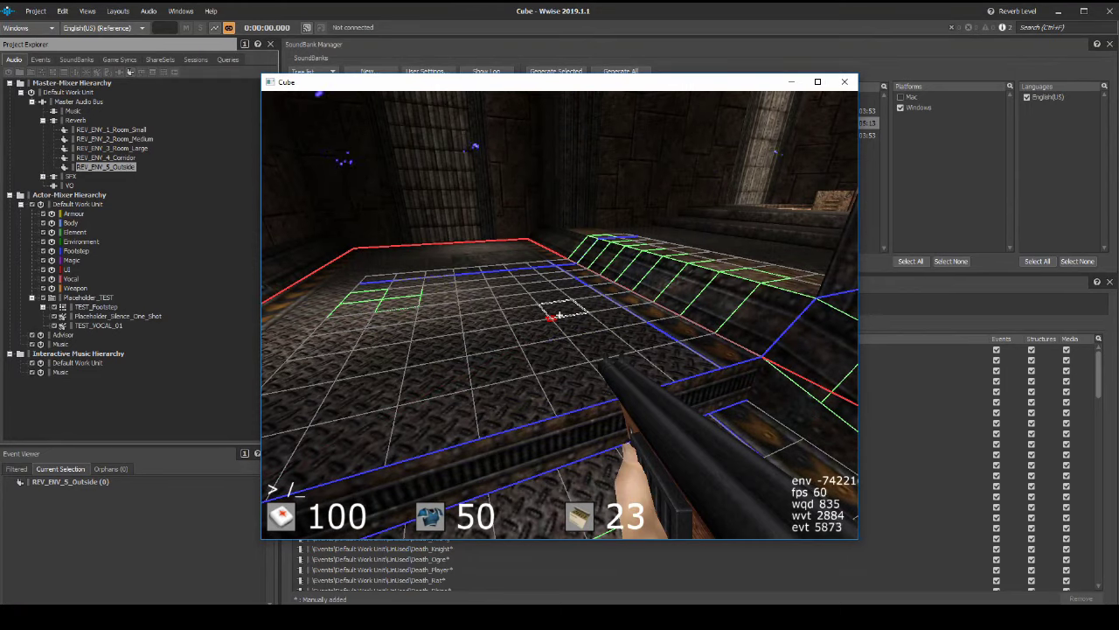
pyautogui.write('set')
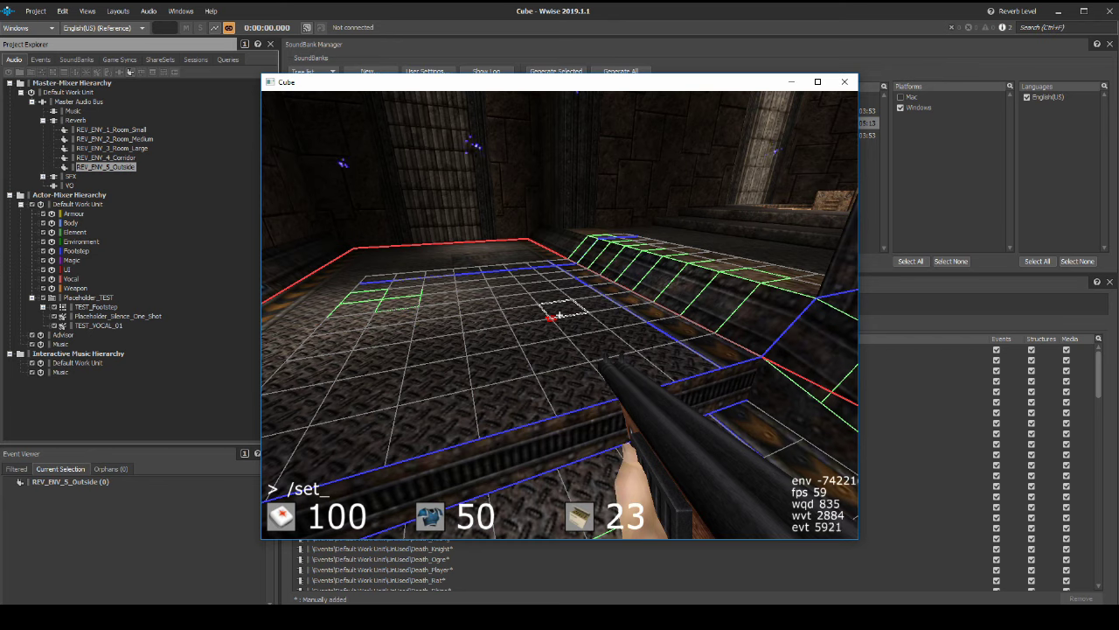
pyautogui.write('wwise')
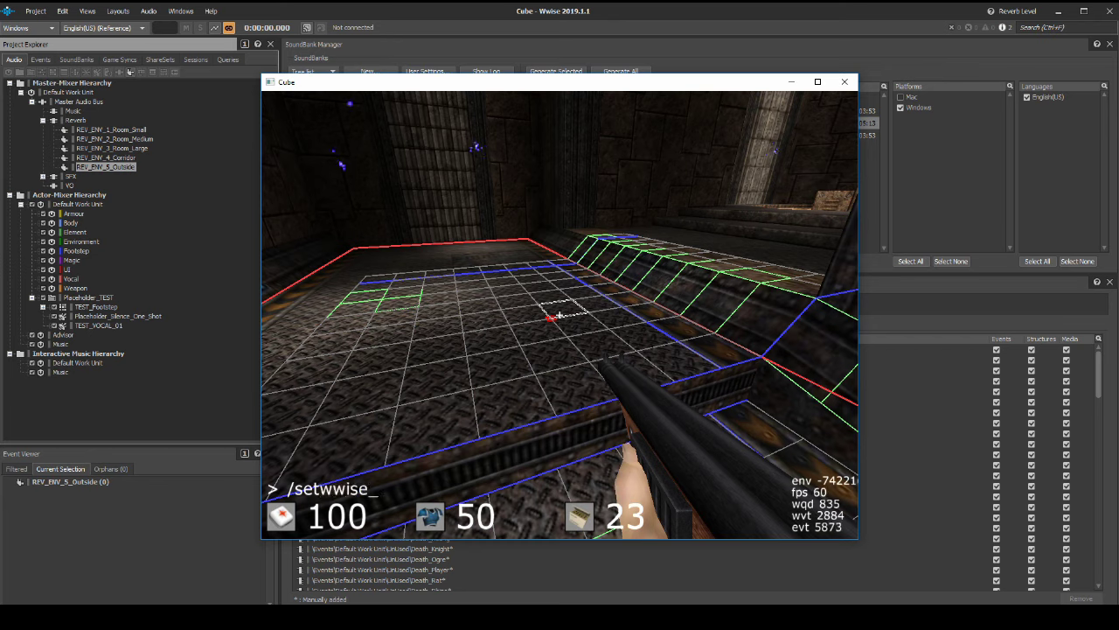
pyautogui.write('env 4')
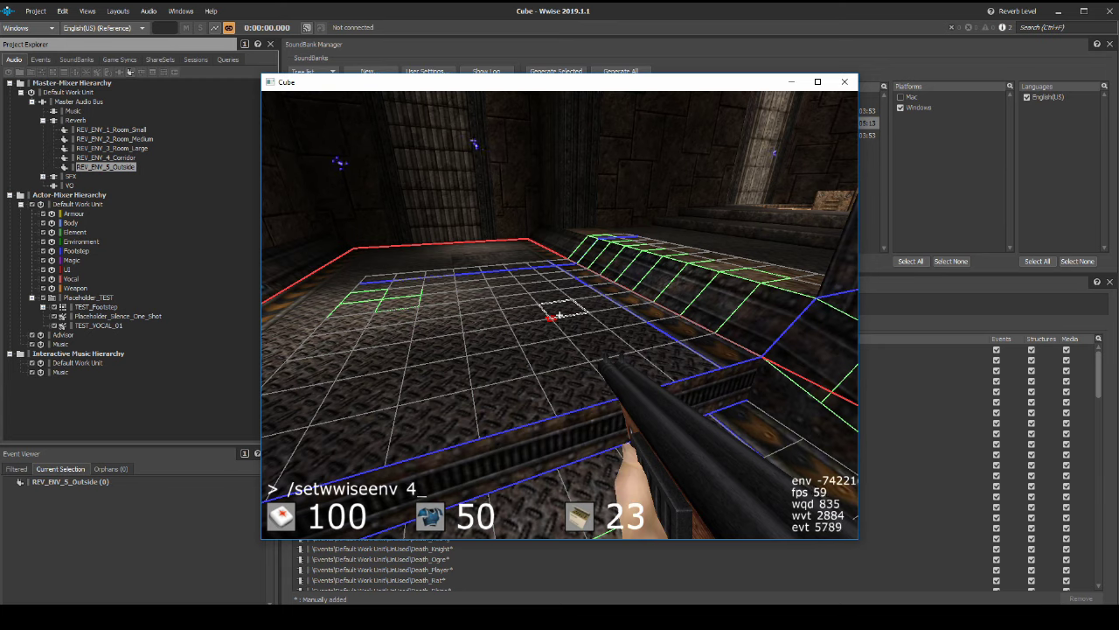
pyautogui.press('Return')
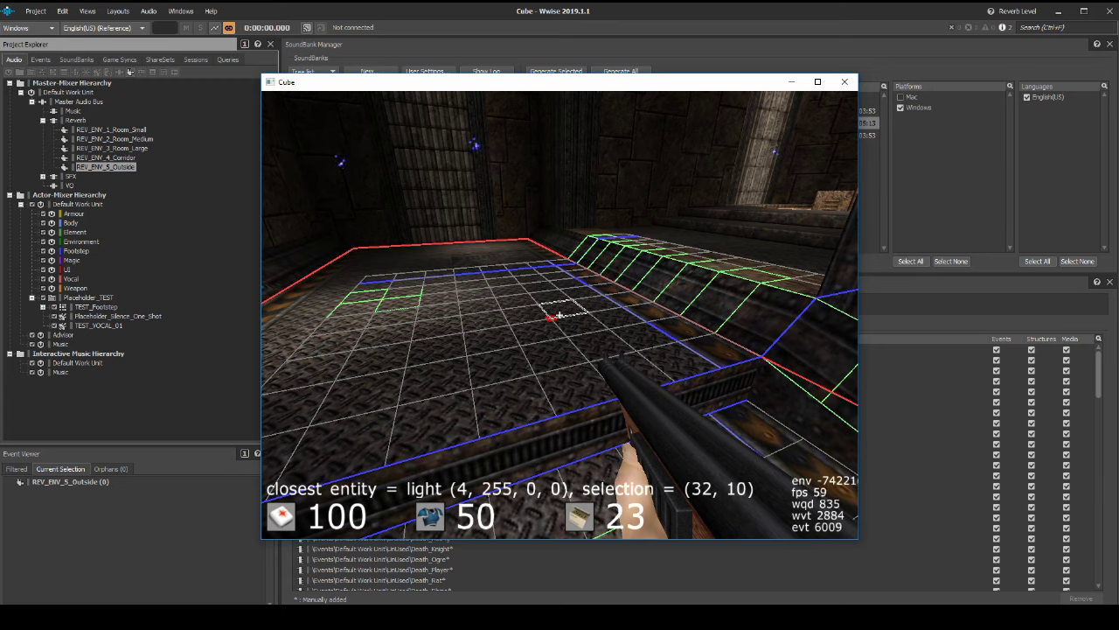
pyautogui.press('e')
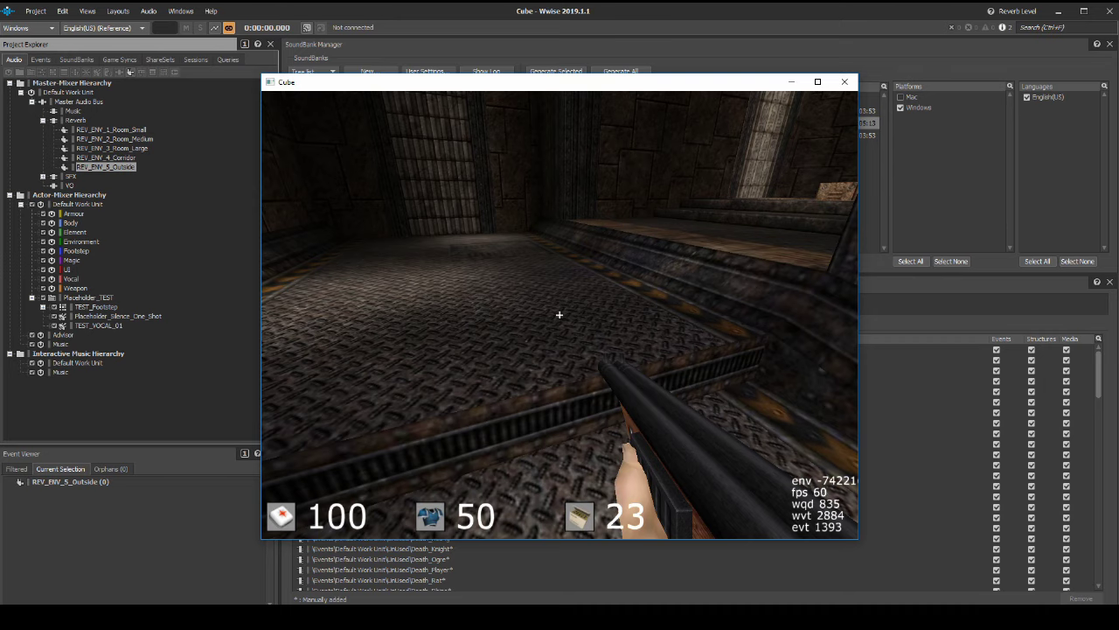
pyautogui.press('w')
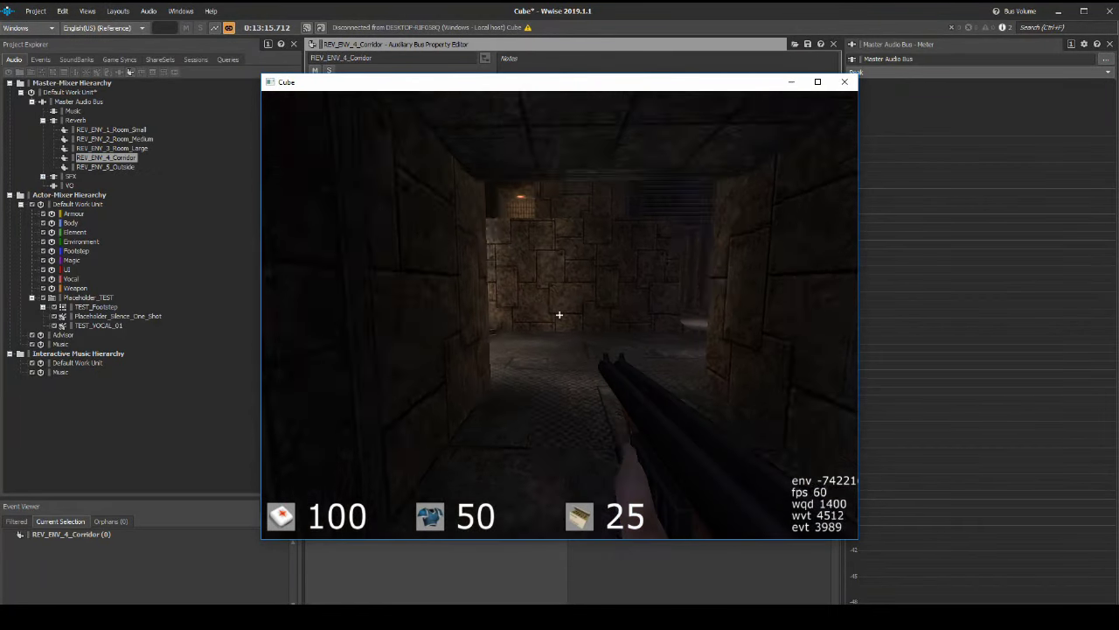
pyautogui.press('w')
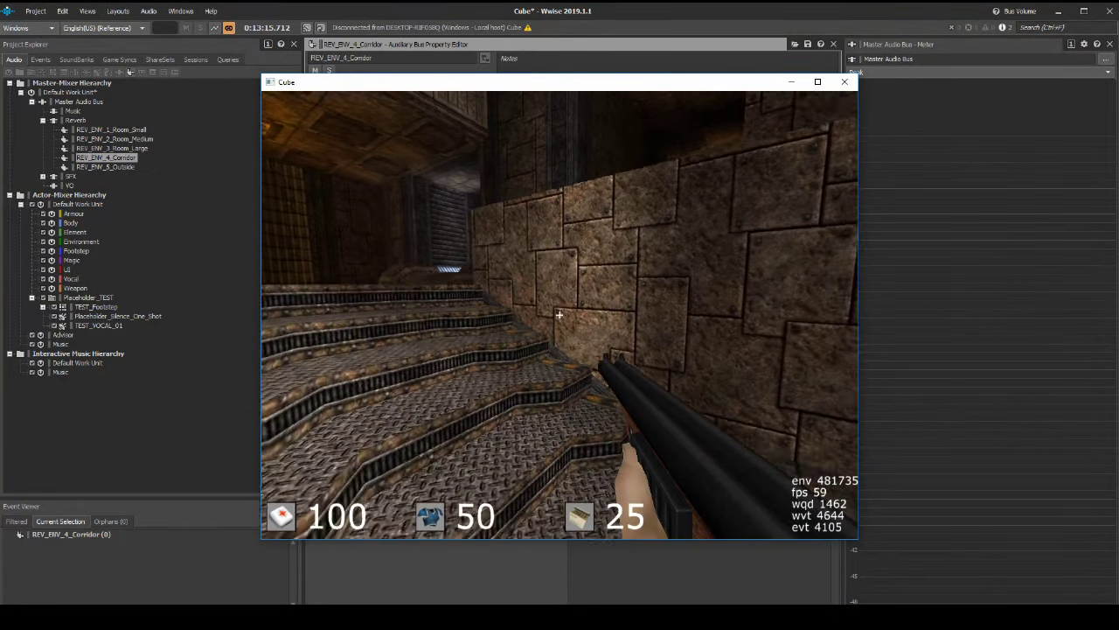
pyautogui.press('w')
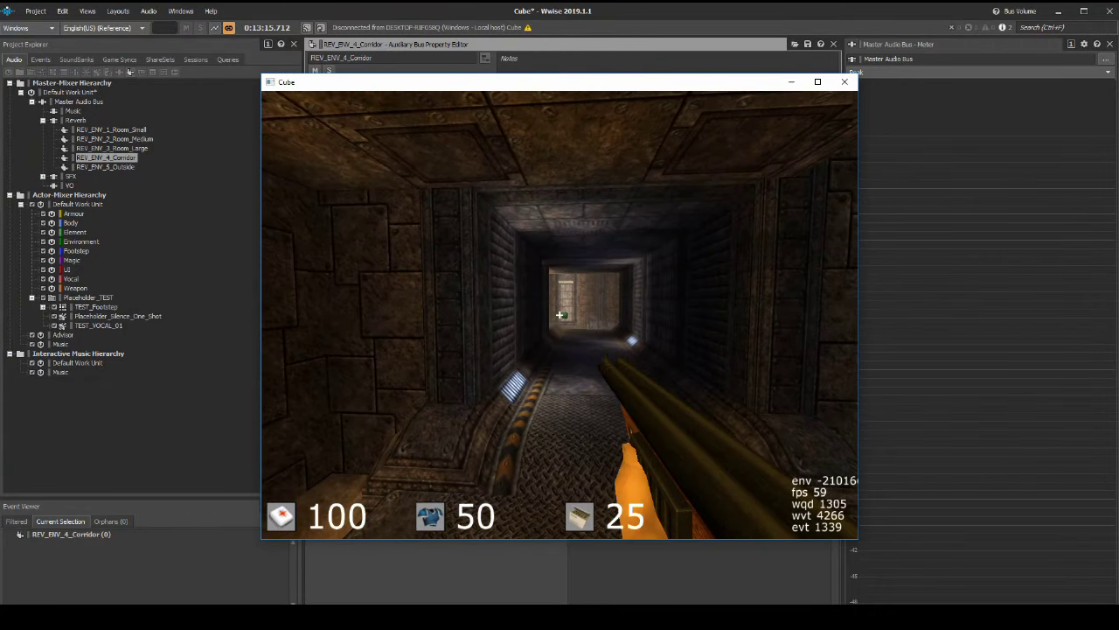
pyautogui.press('w')
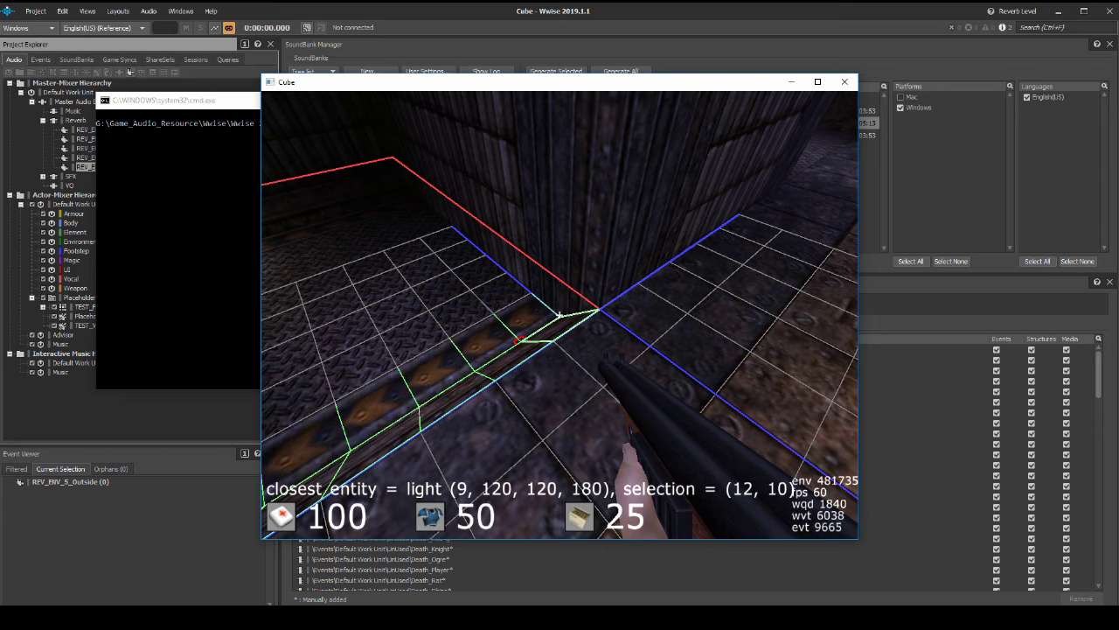
# - Save the map with /savemap, then tag a sandy outdoor floor patch with setwwiseenv 4
pyautogui.write('/savemap')
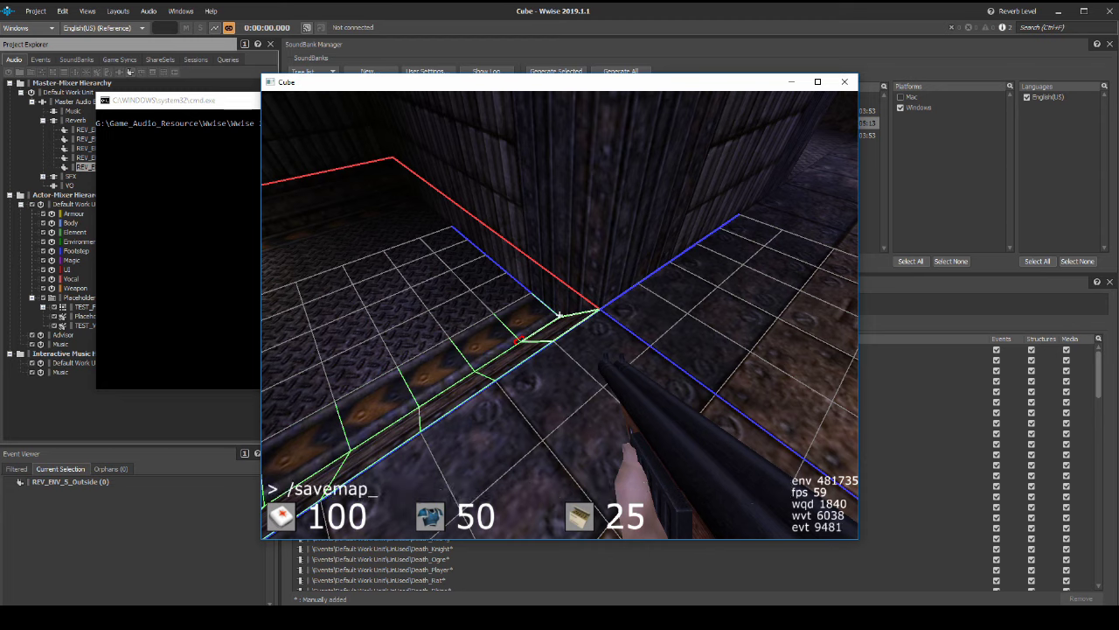
pyautogui.press('Return')
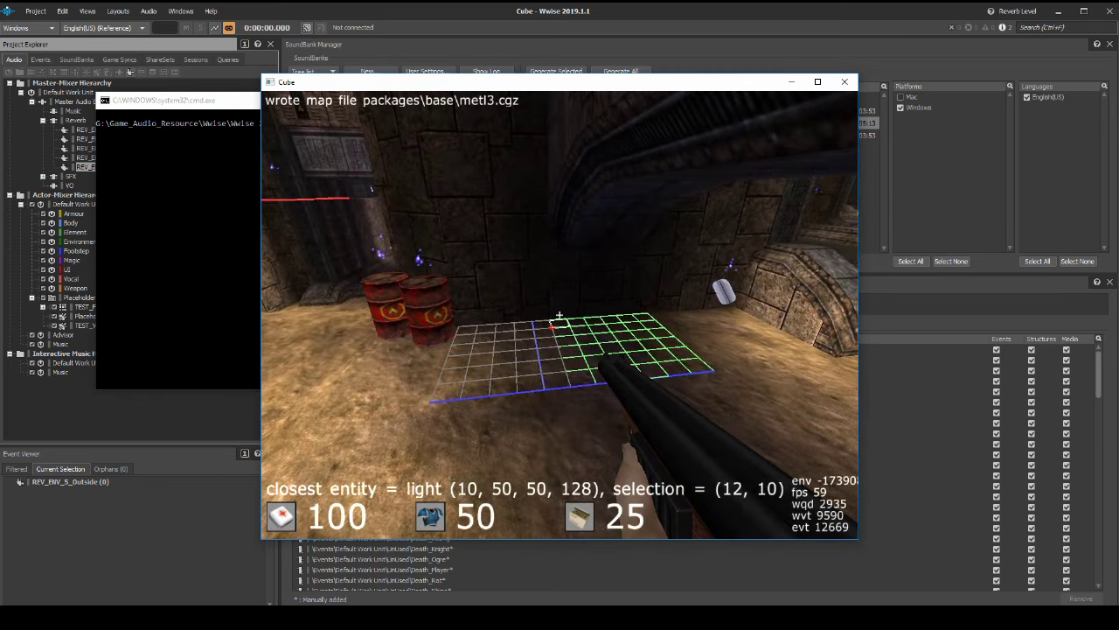
pyautogui.moveTo(559, 314); pyautogui.dragTo(559, 314)
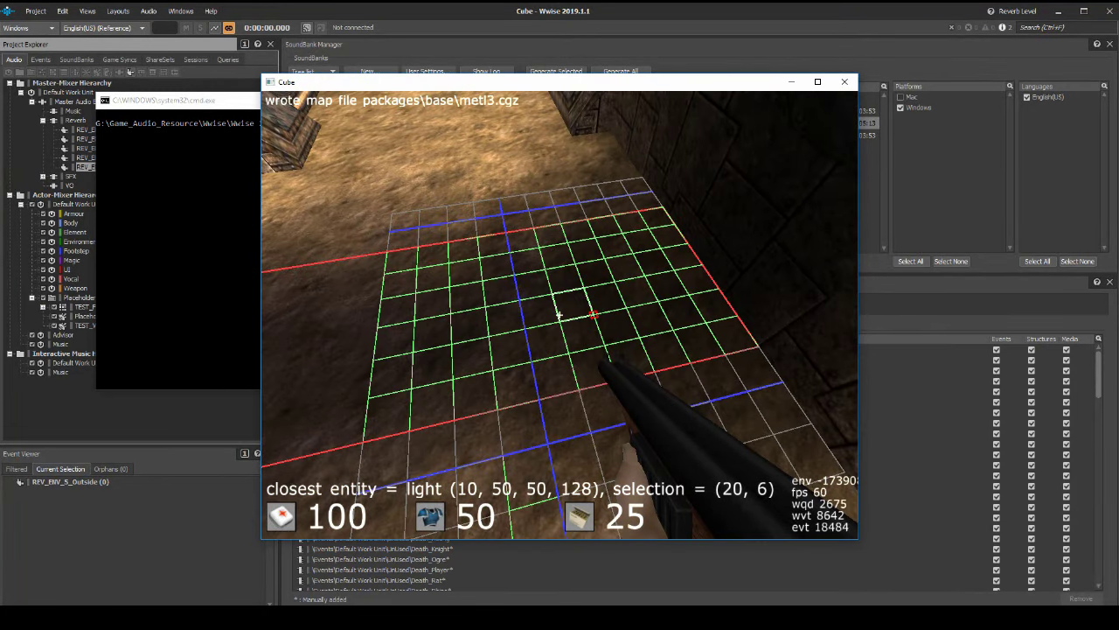
pyautogui.press('/')
pyautogui.write('set')
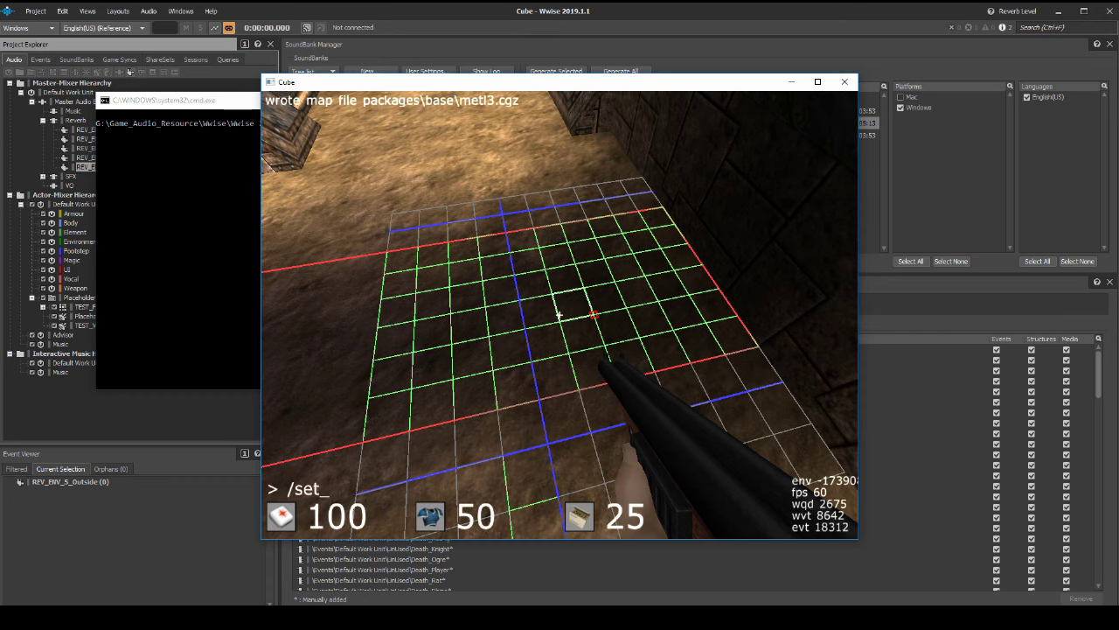
pyautogui.write('wwiseenv 4')
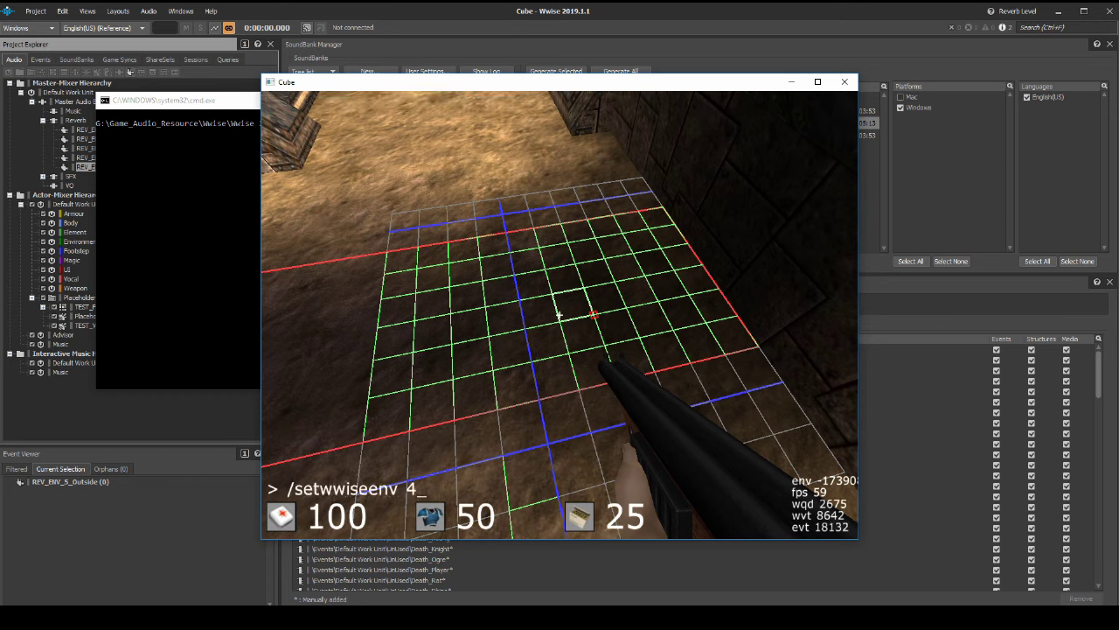
pyautogui.press('Return')
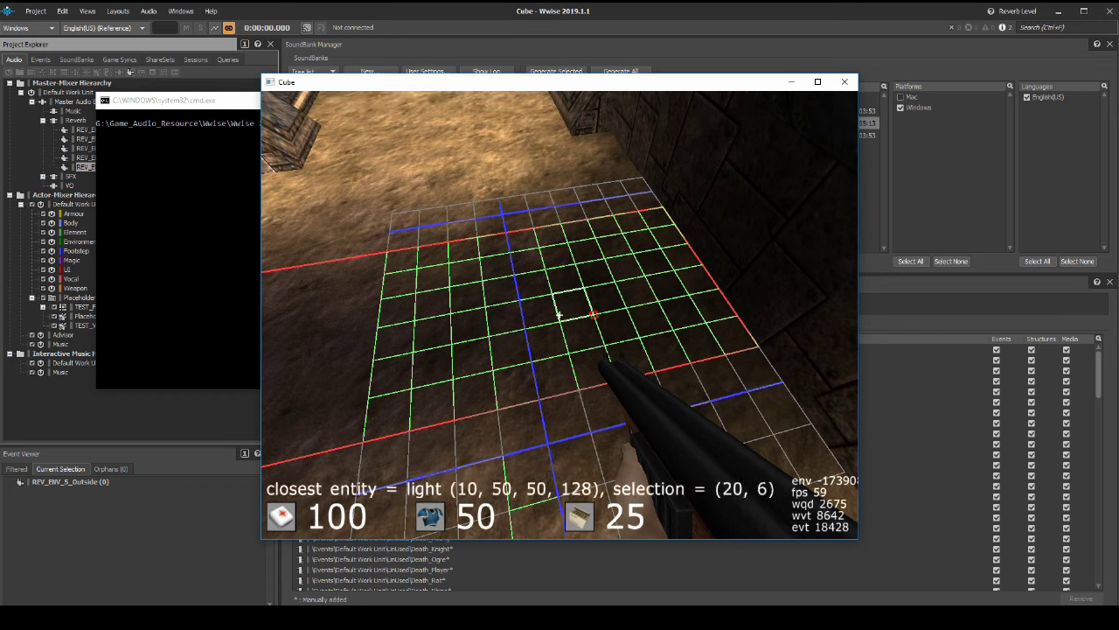